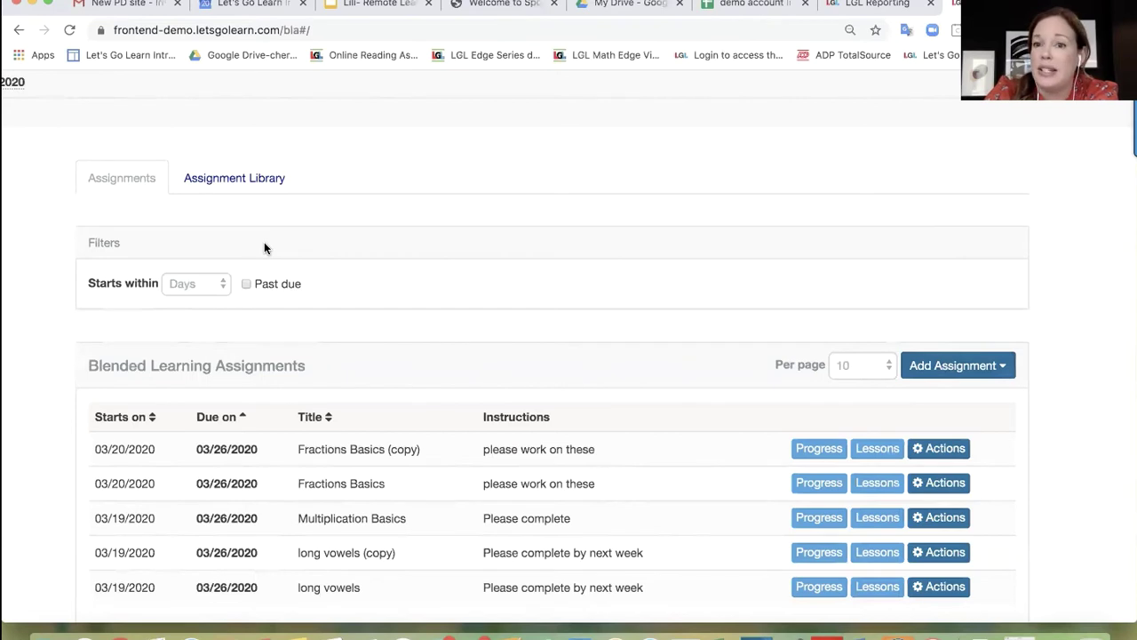
- Start a new blank lesson template from the Assignment Library
left_click(246, 184)
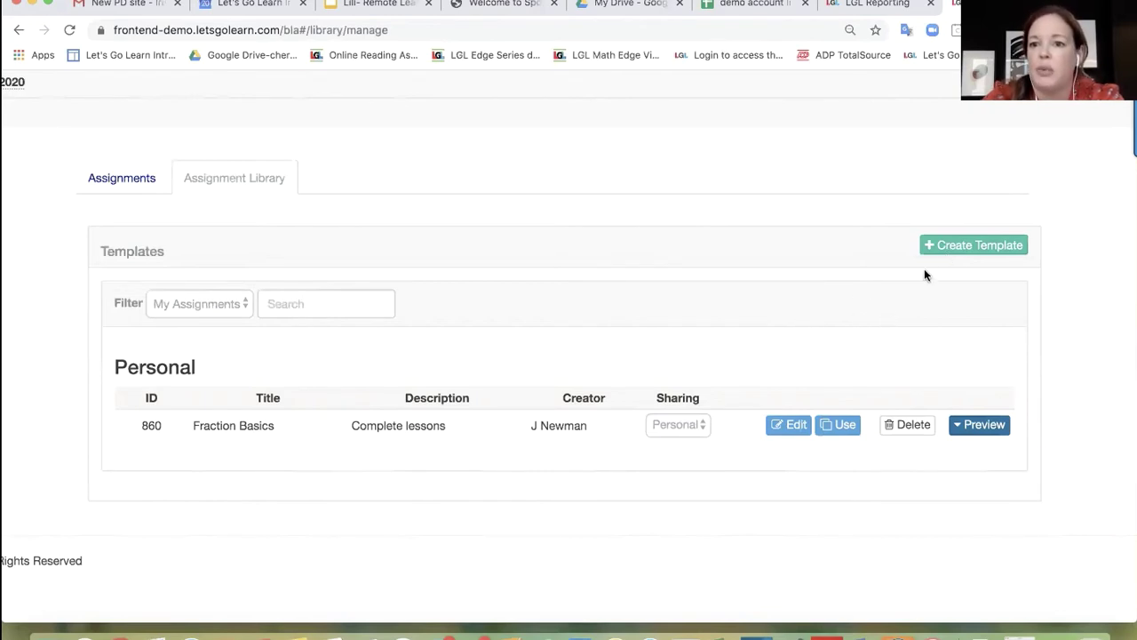
left_click(962, 249)
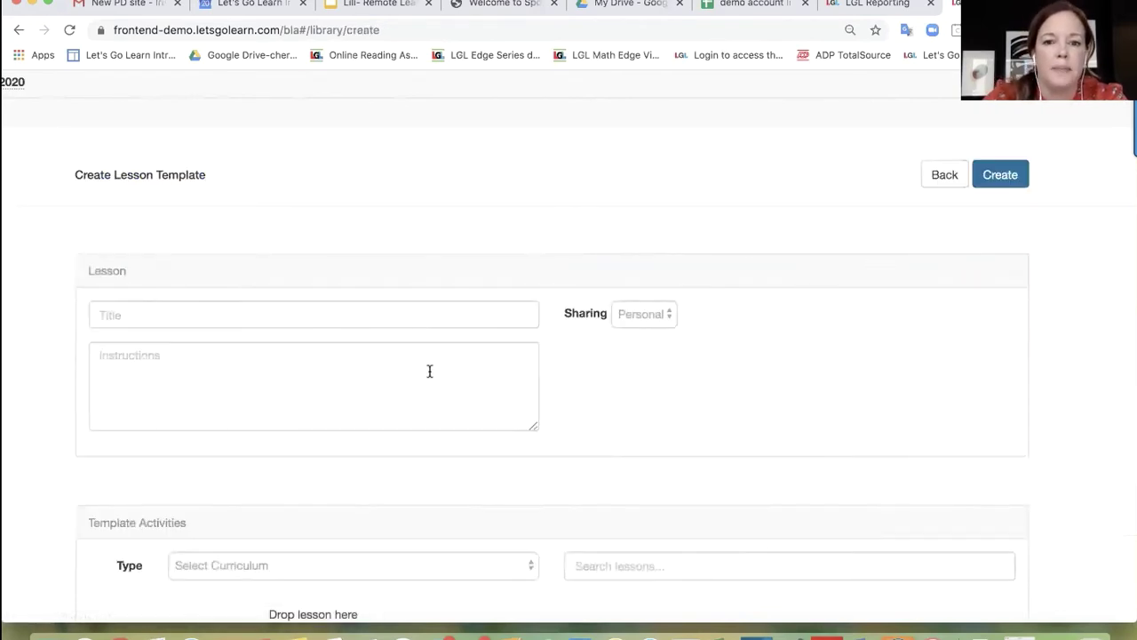
- Title the template 'short vowels' with instructions 'please work on these', sharing kept Personal
scroll(383, 376, "down", 1)
left_click(347, 261)
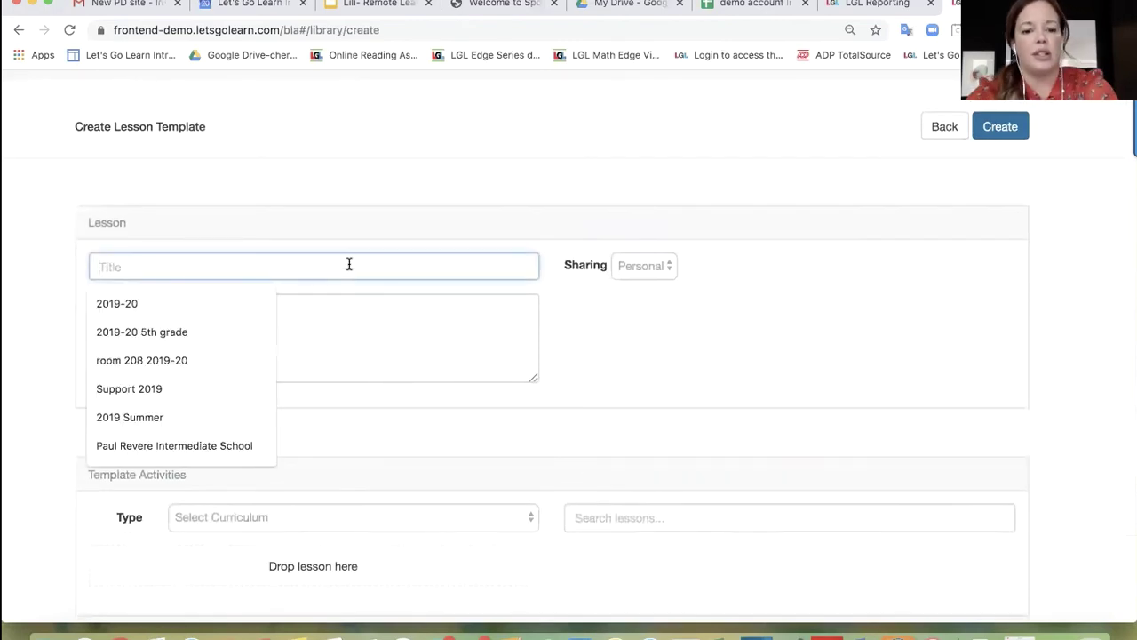
type("short vowels")
left_click(313, 319)
type("ple")
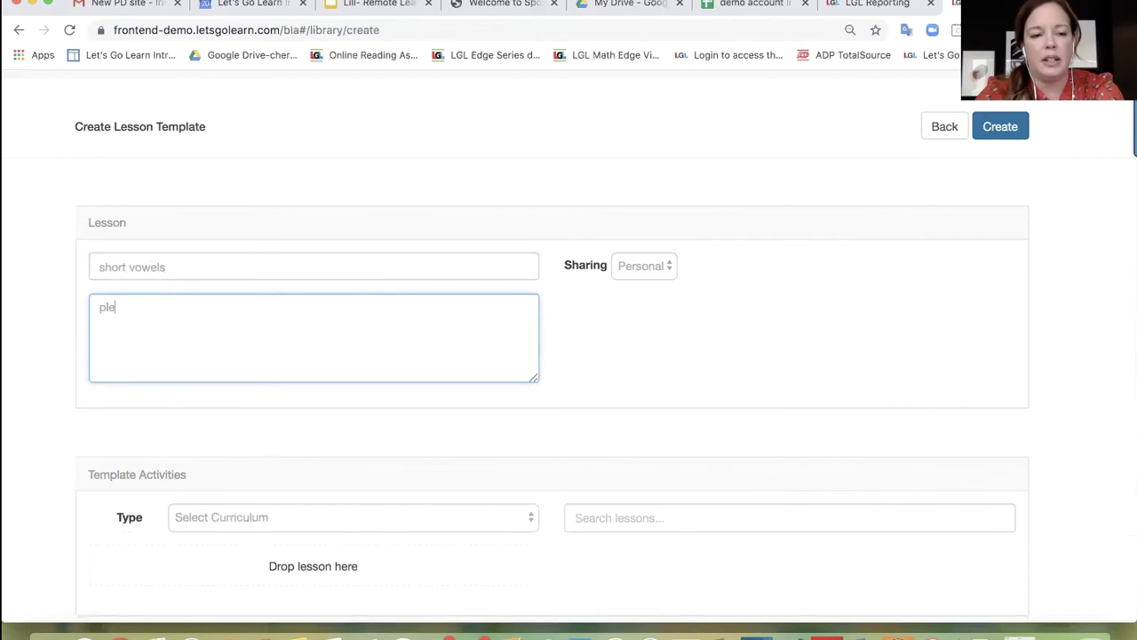
type("ase work on these")
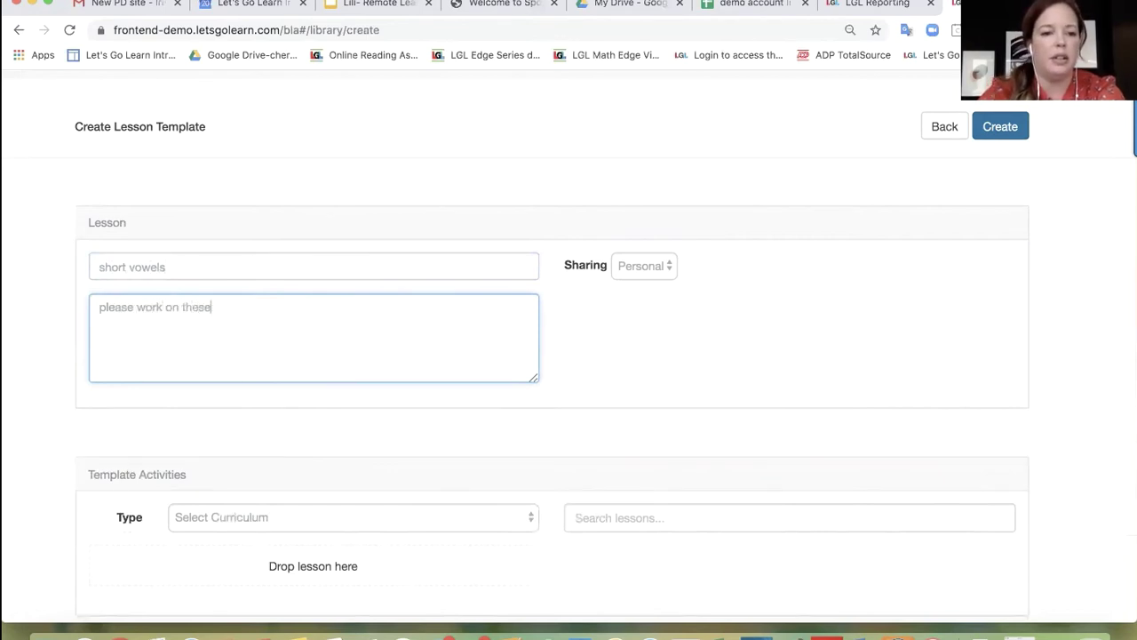
left_click(659, 271)
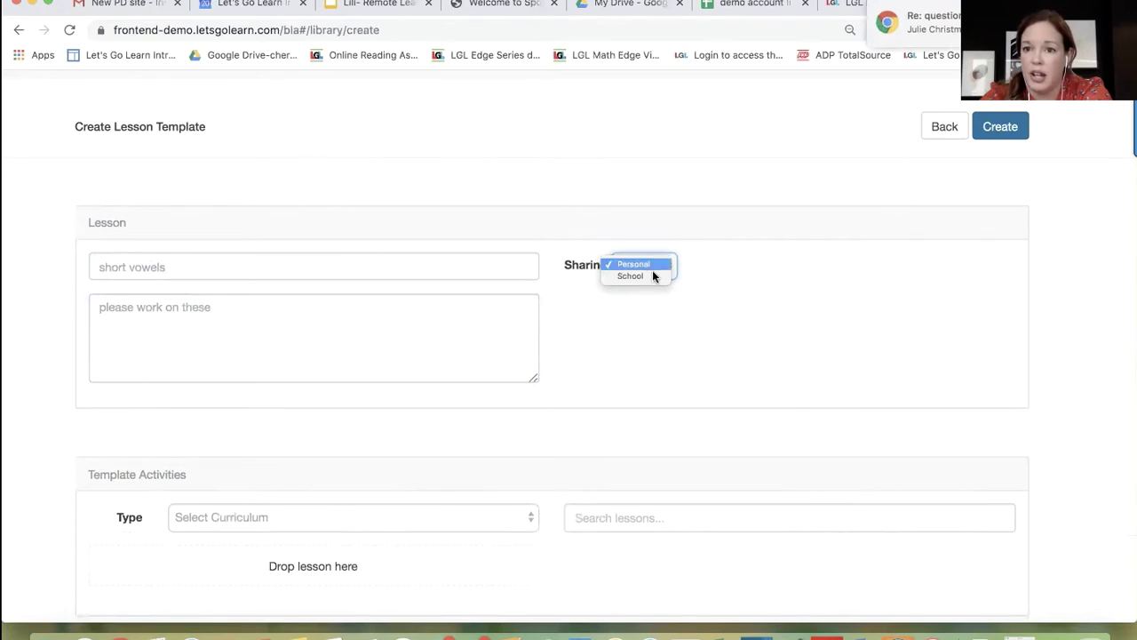
left_click(697, 348)
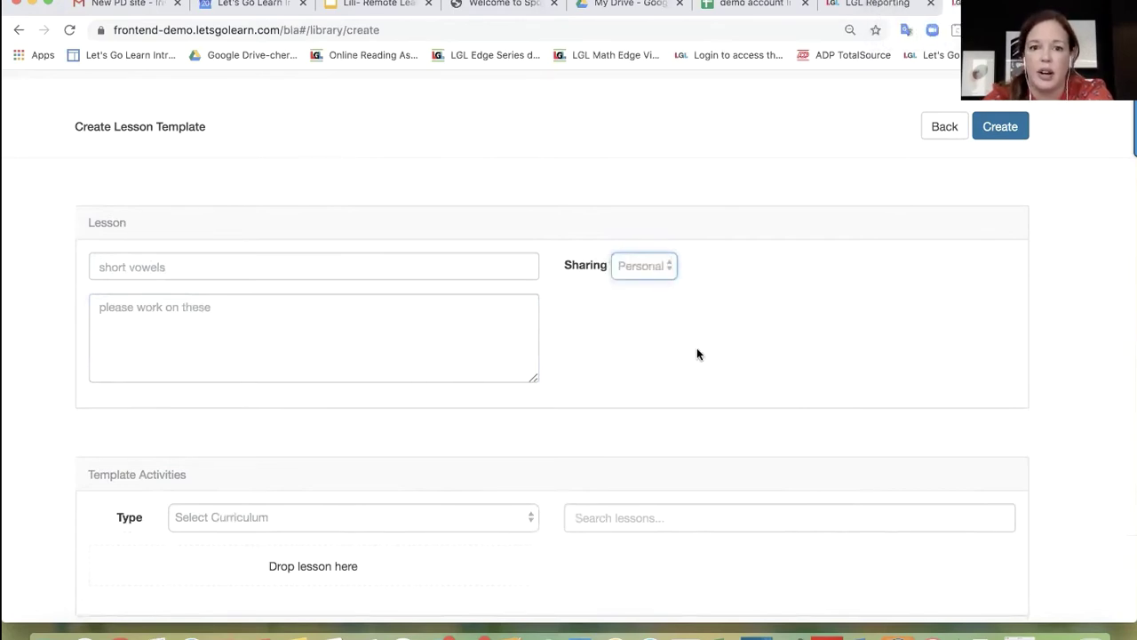
- Add the ELA Edge lessons Short Vowels and Letter Sounds, then create the template
scroll(619, 387, "down", 3)
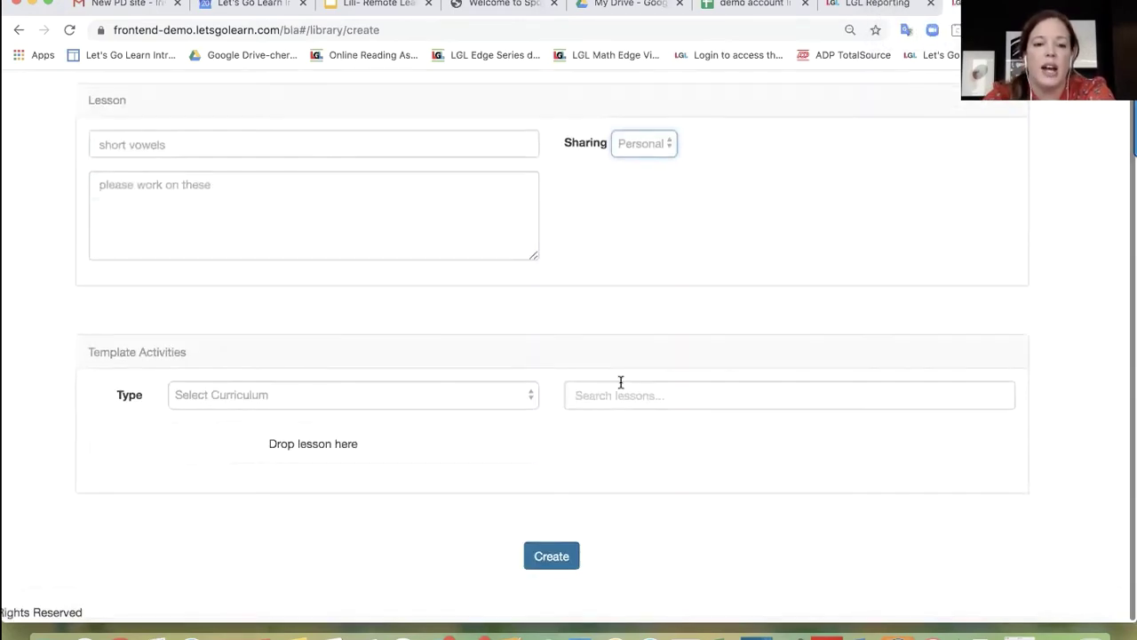
left_click(519, 397)
left_click(466, 406)
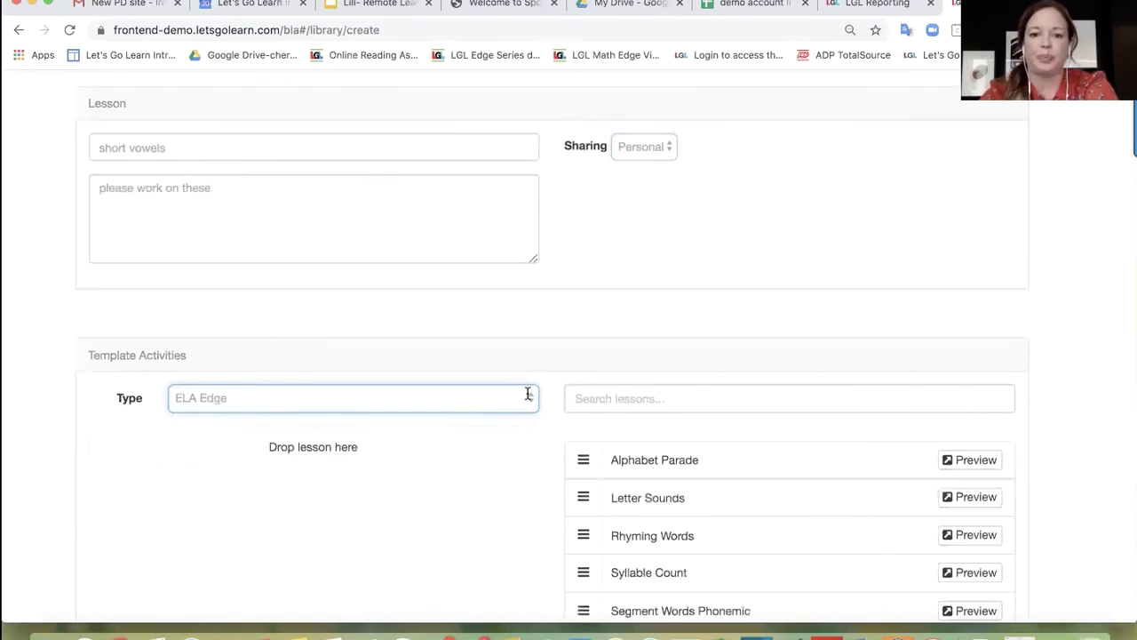
left_click(576, 398)
type("show")
key("BackSpace")
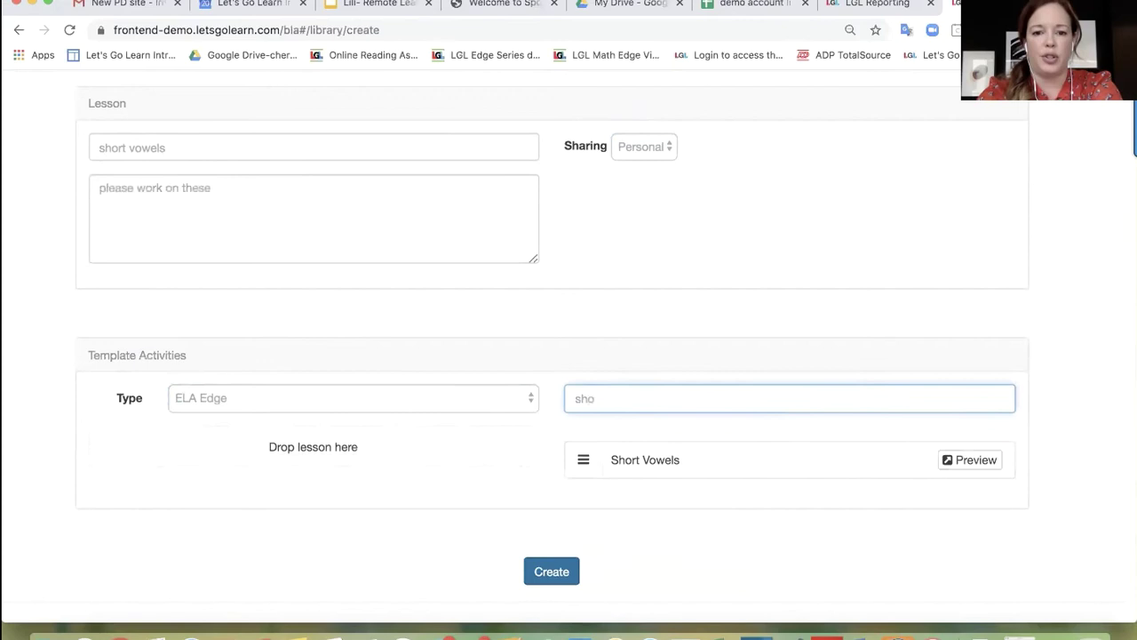
left_click_drag(586, 456, 175, 446)
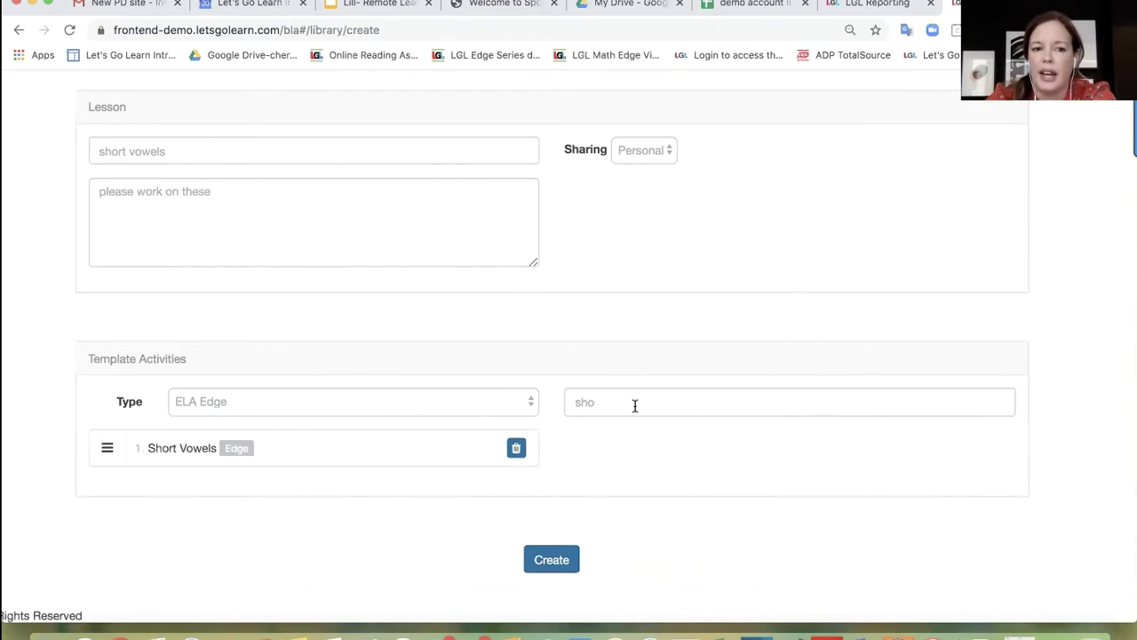
left_click(604, 401)
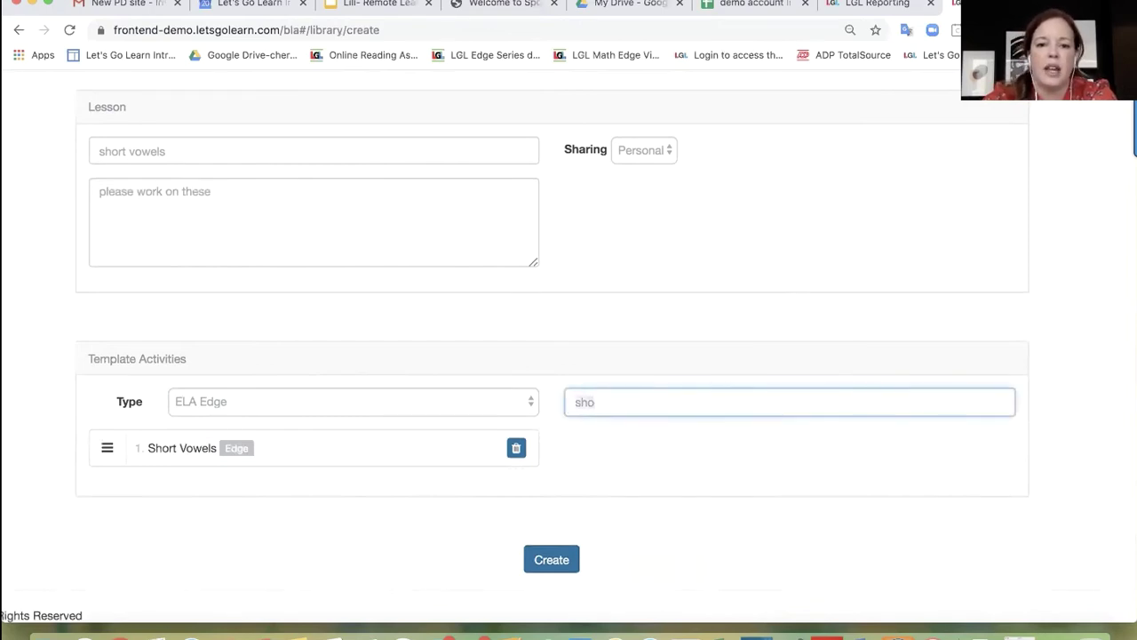
key("BackSpace")
key("BackSpace")
key("BackSpace")
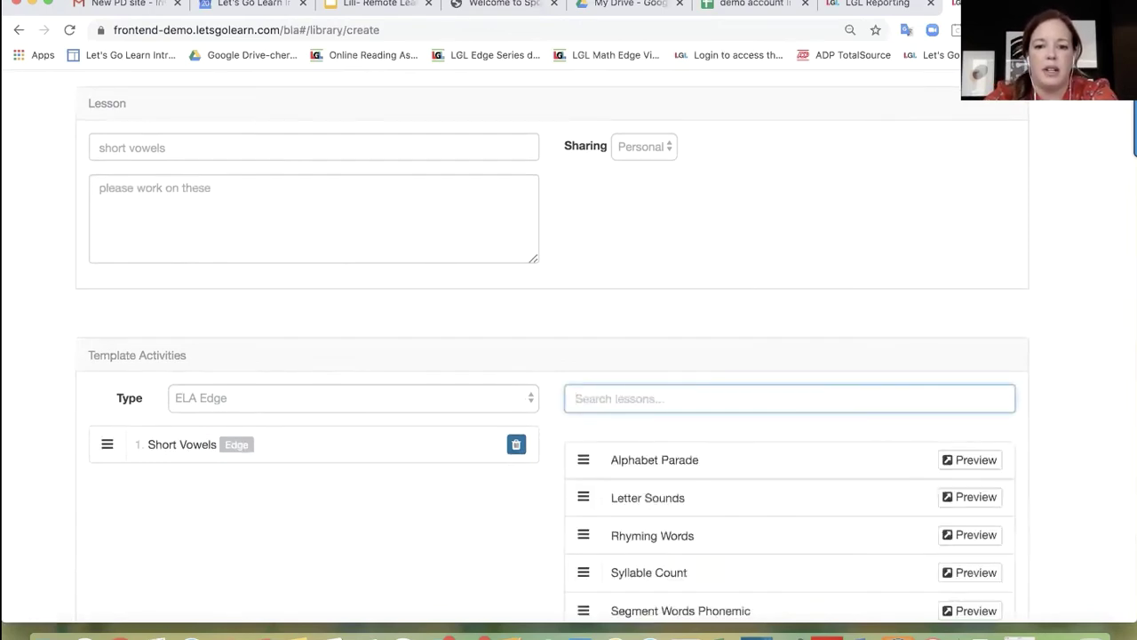
left_click_drag(581, 498, 107, 489)
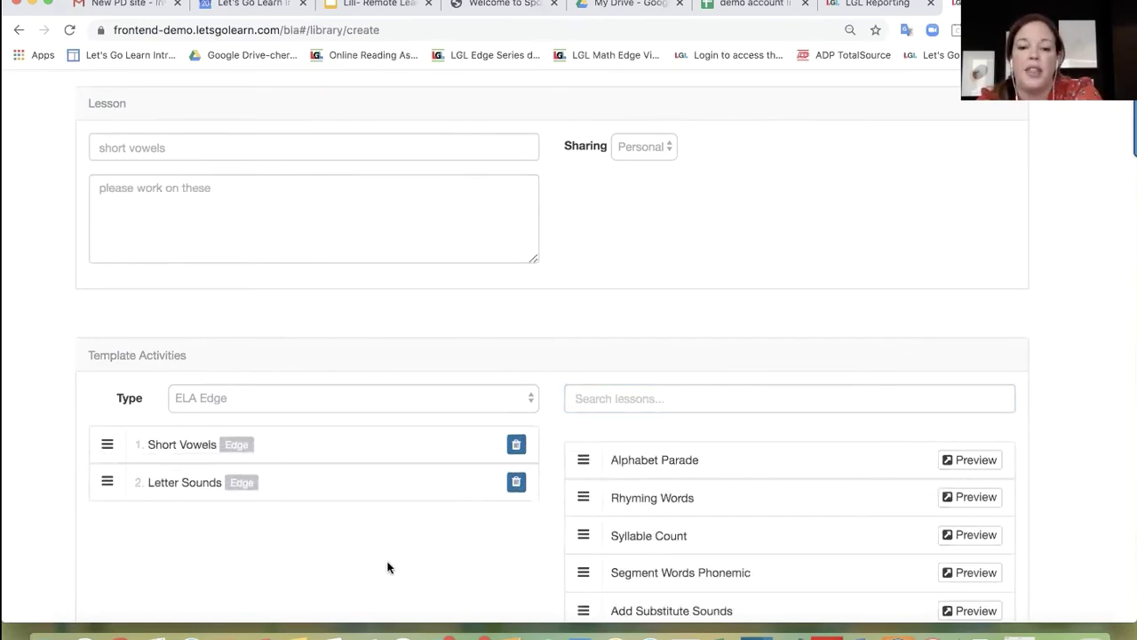
scroll(384, 544, "down", 5)
left_click(545, 558)
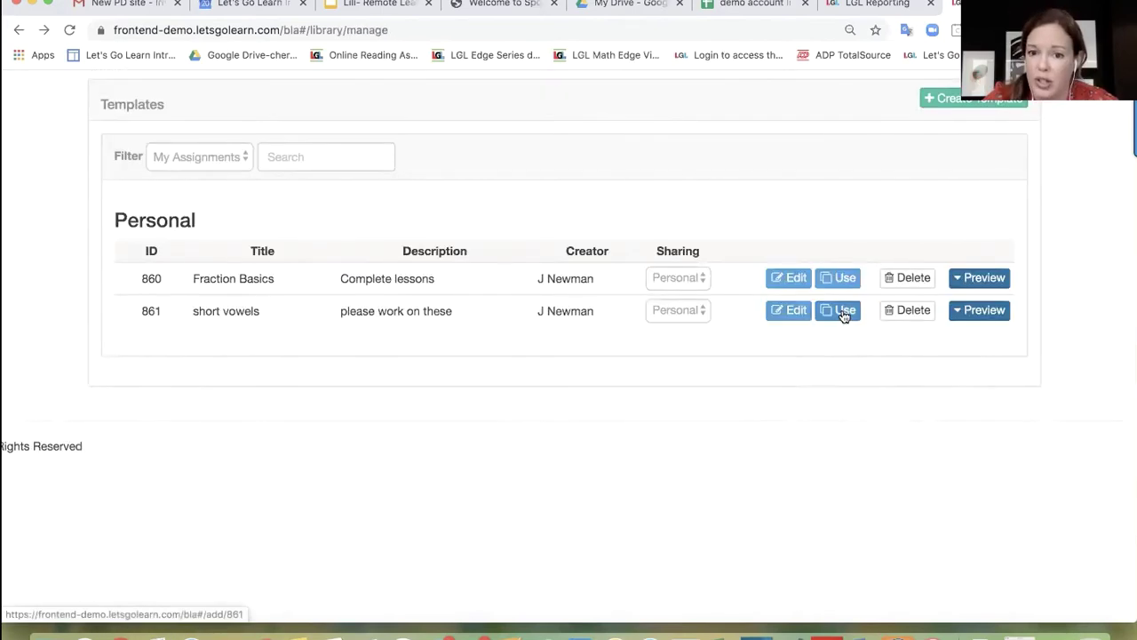
- Assign the short vowels template to five students from the 3rd grade 2019-2020 class
left_click(844, 312)
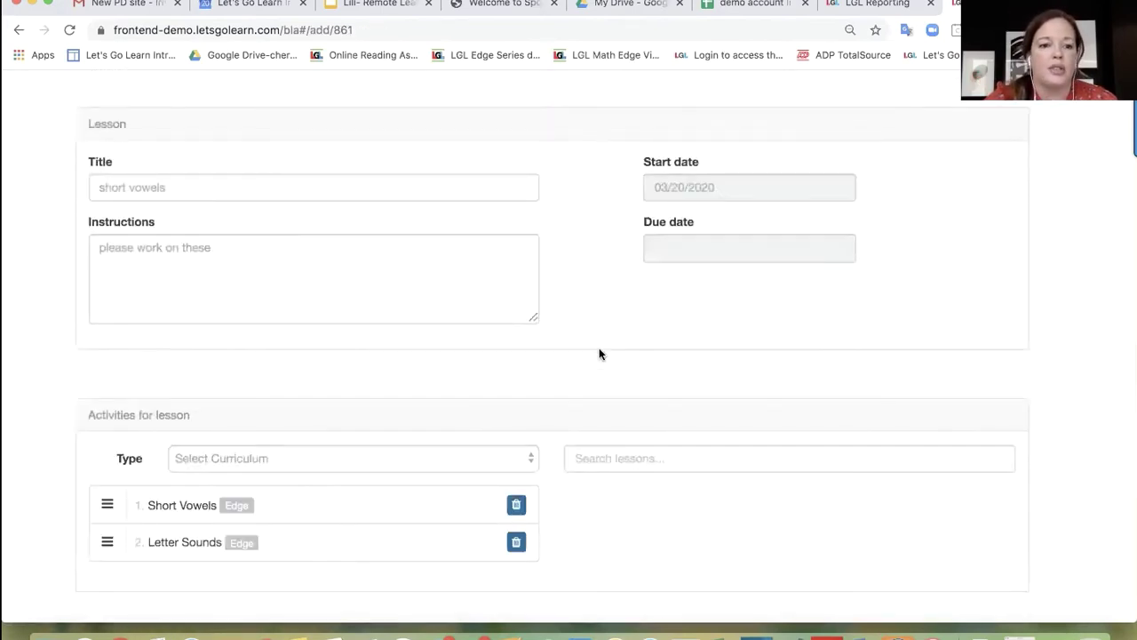
scroll(598, 352, "down", 4)
scroll(598, 347, "down", 4)
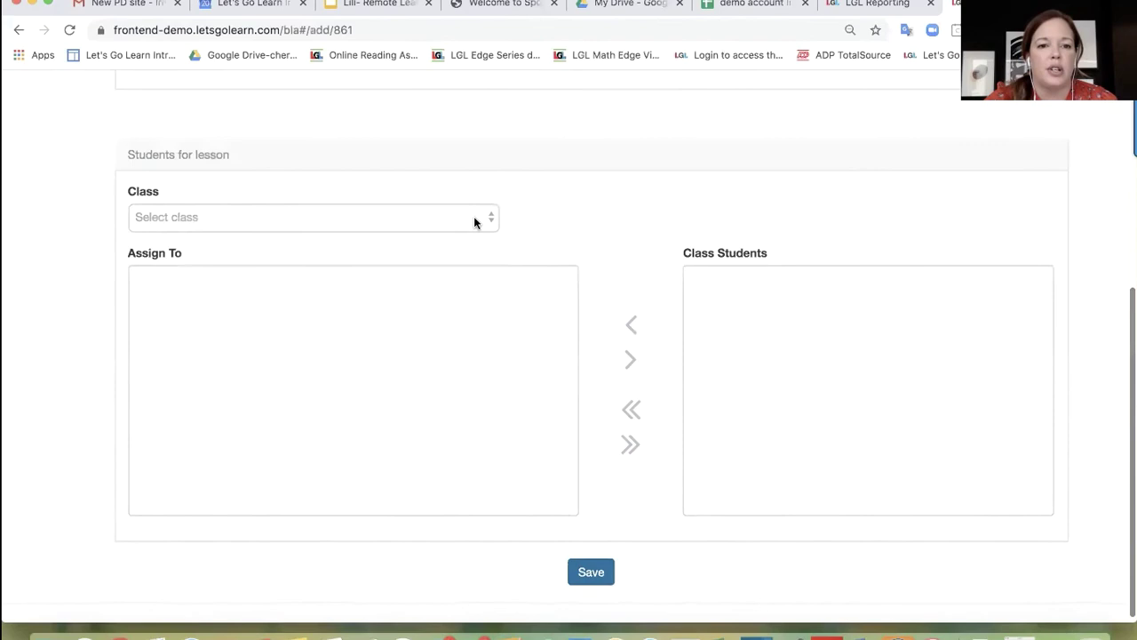
left_click(473, 218)
left_click(463, 228)
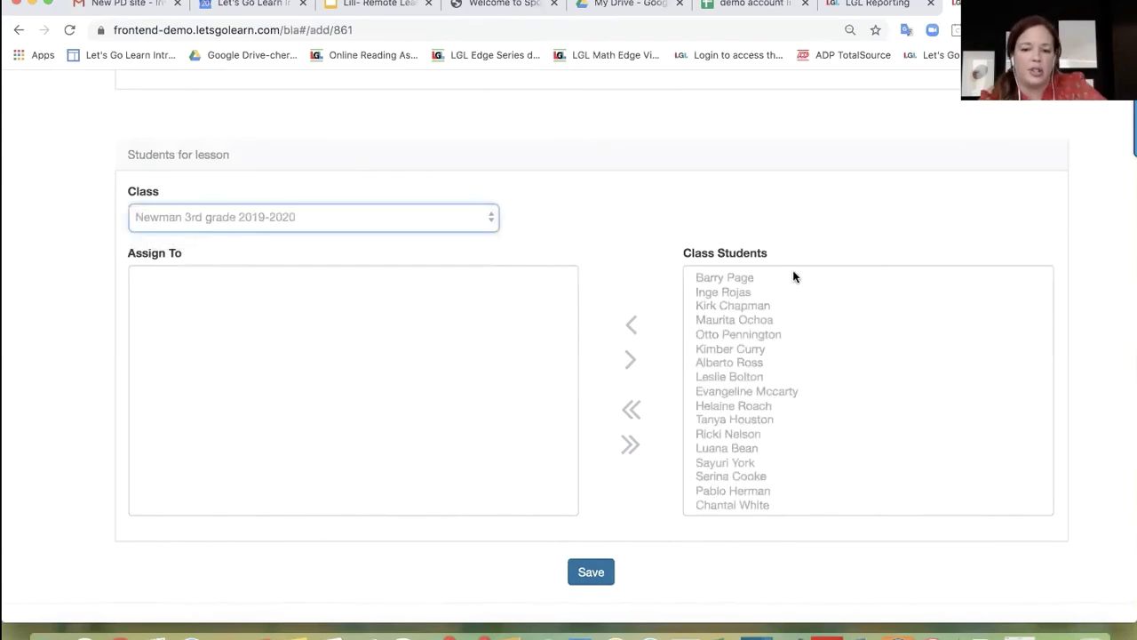
left_click(746, 278)
left_click_drag(755, 278, 741, 328)
left_click(630, 326)
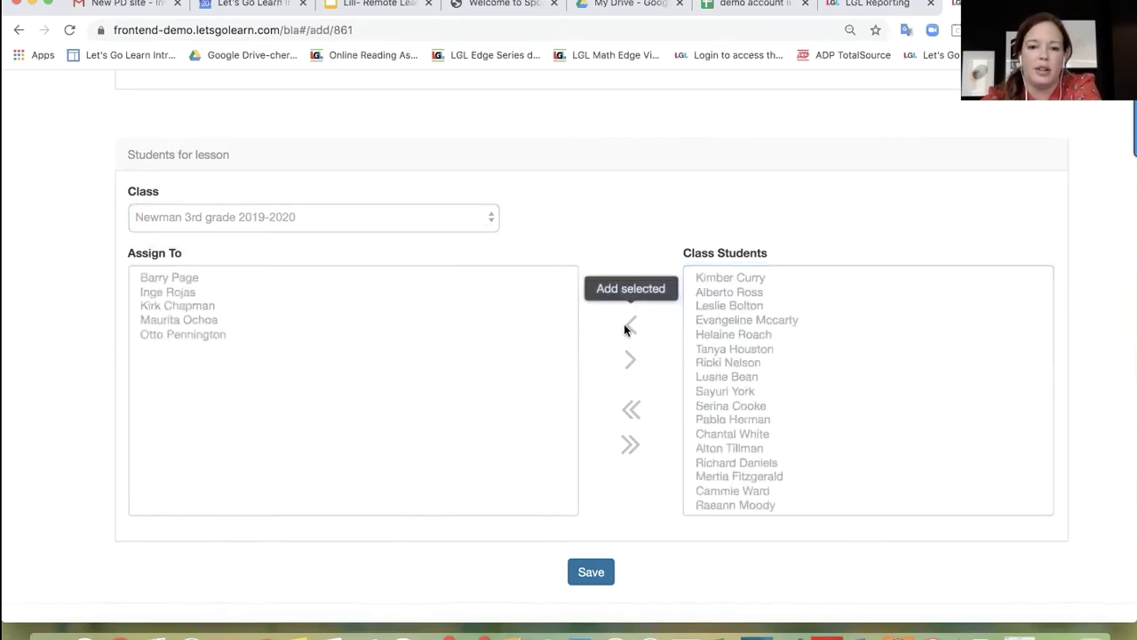
- Set the assignment's due date to March 26 and save it
left_click(595, 579)
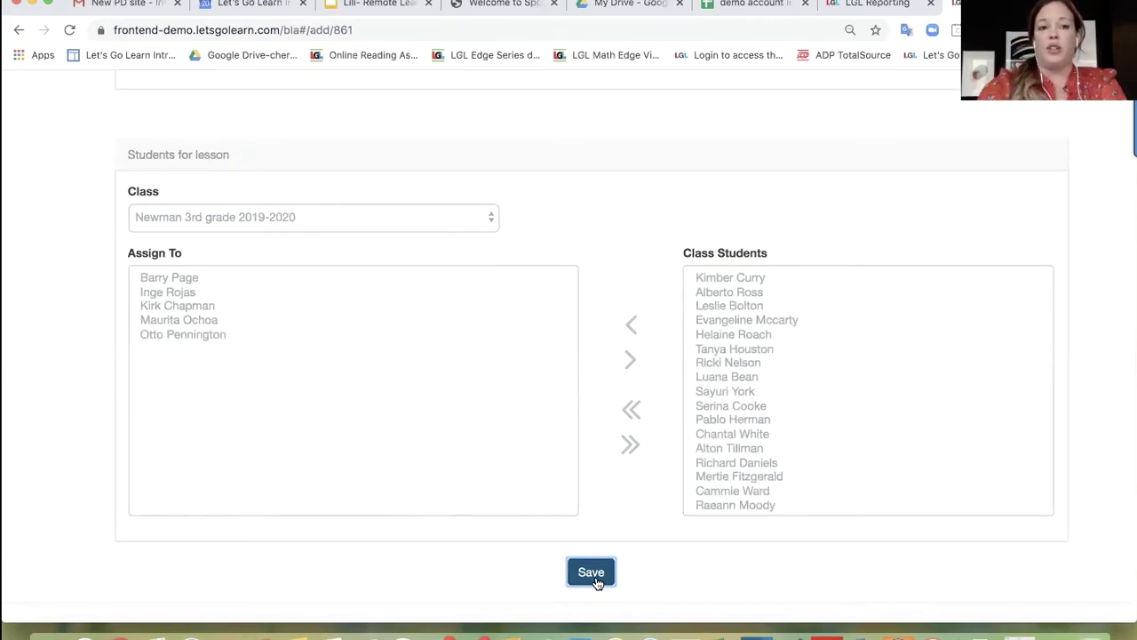
left_click(494, 214)
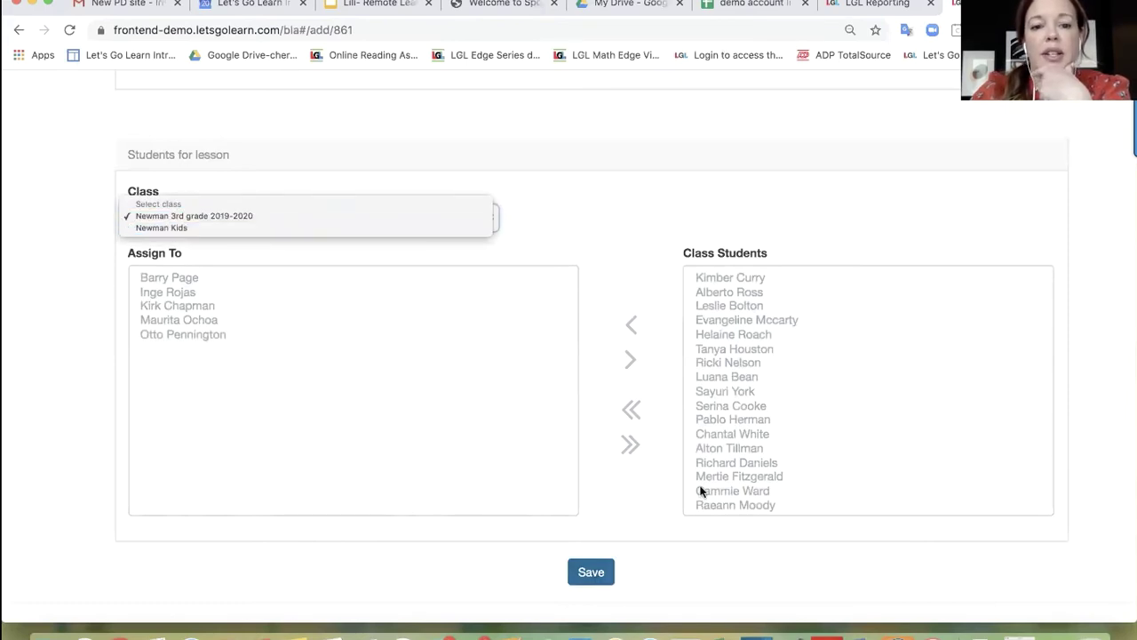
left_click(668, 561)
left_click(597, 571)
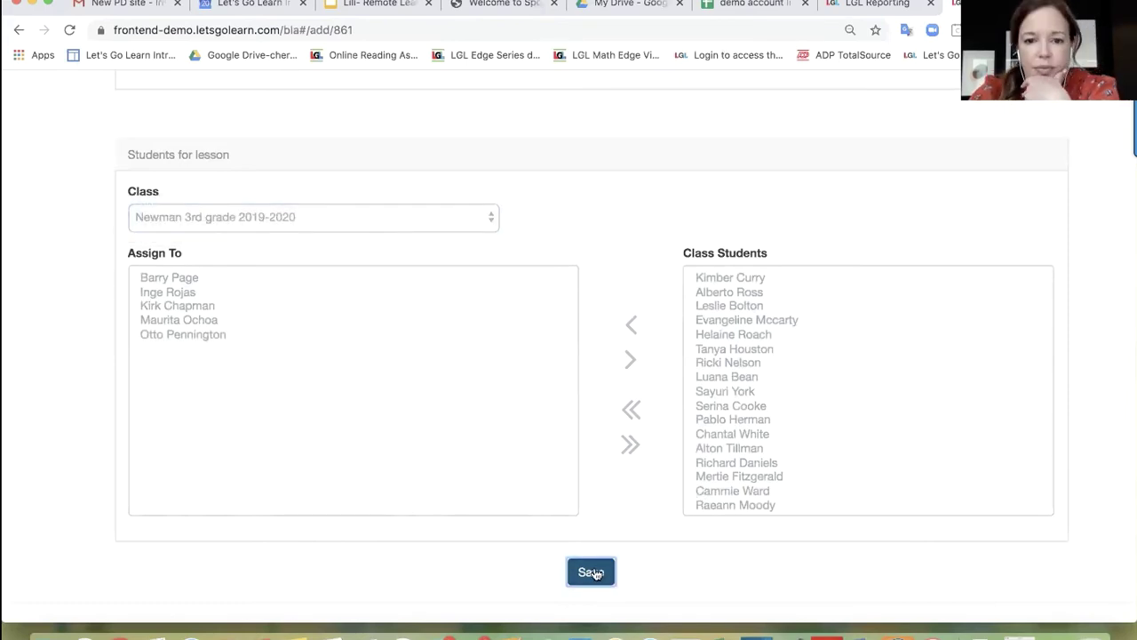
left_click(588, 576)
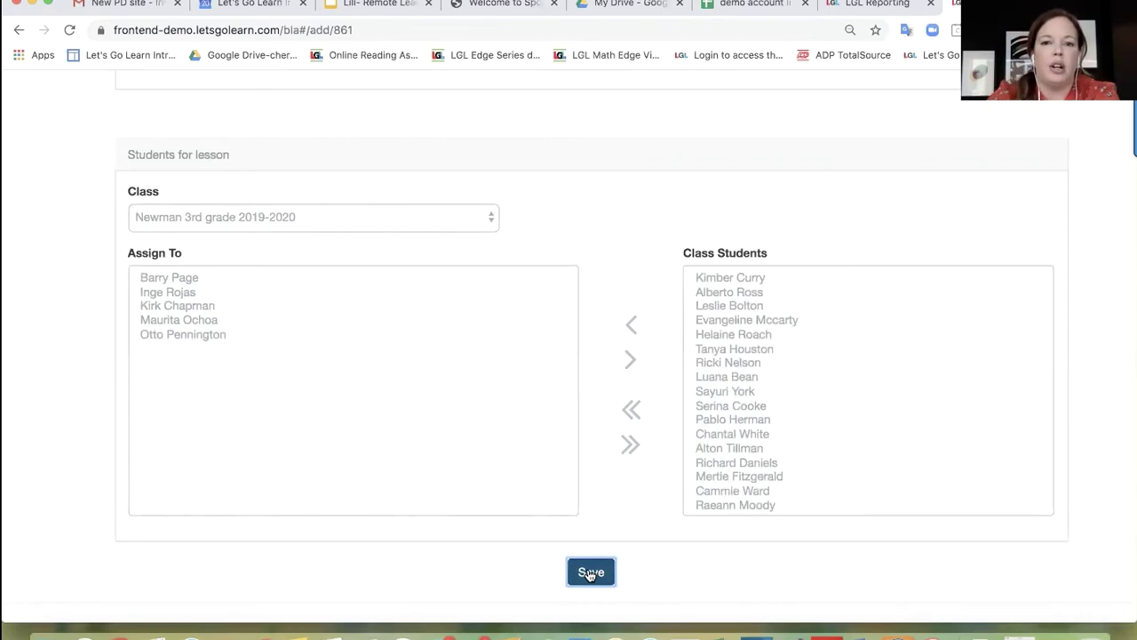
left_click(692, 349)
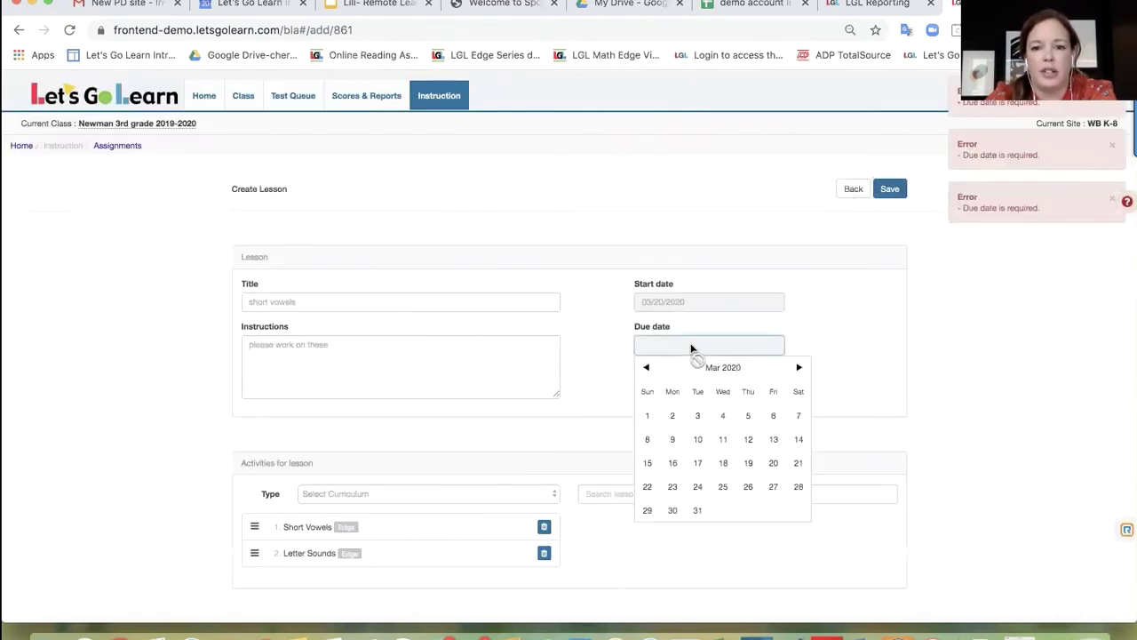
left_click(748, 487)
left_click(889, 188)
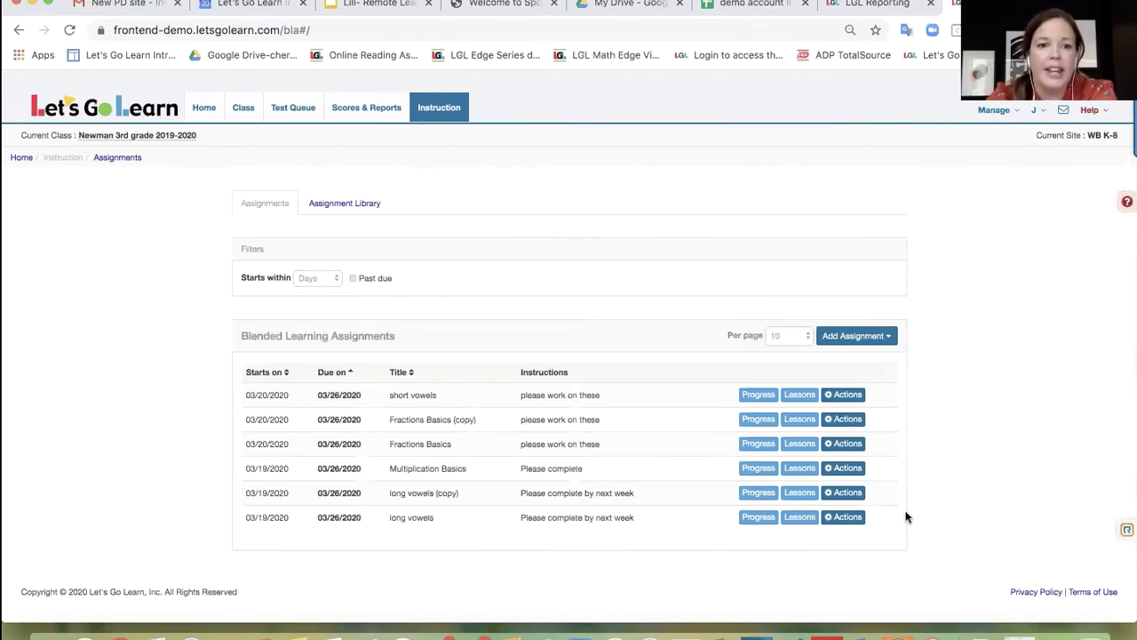
scroll(906, 516, "up", 3)
- Return to the Assignment Library on My Assignments and preview Fraction Basics' two lessons
left_click(226, 145)
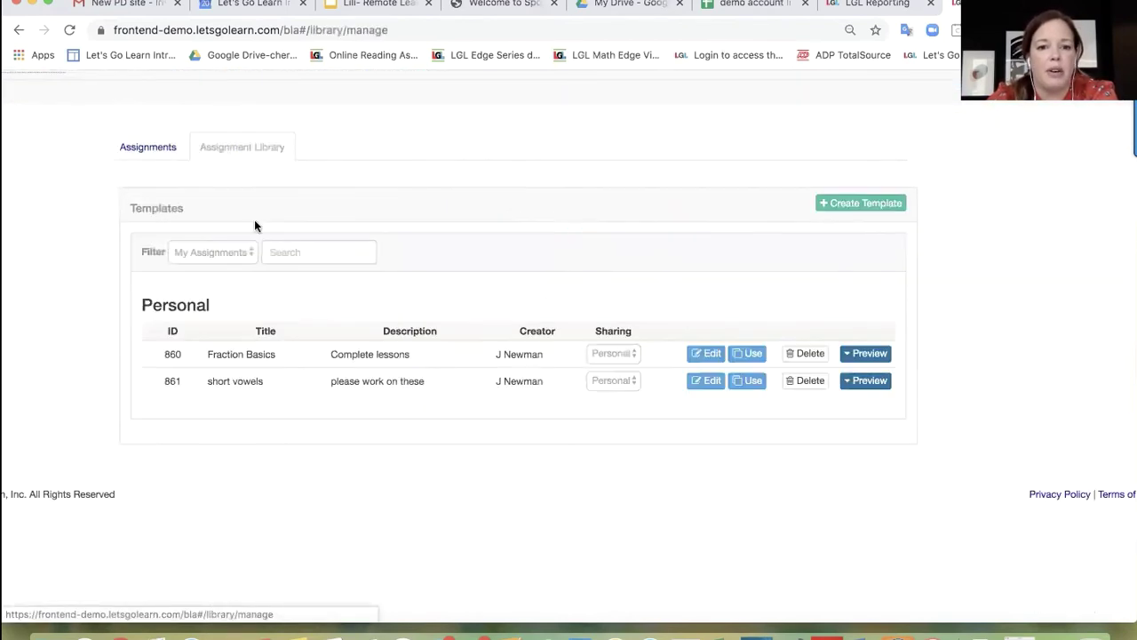
left_click(855, 356)
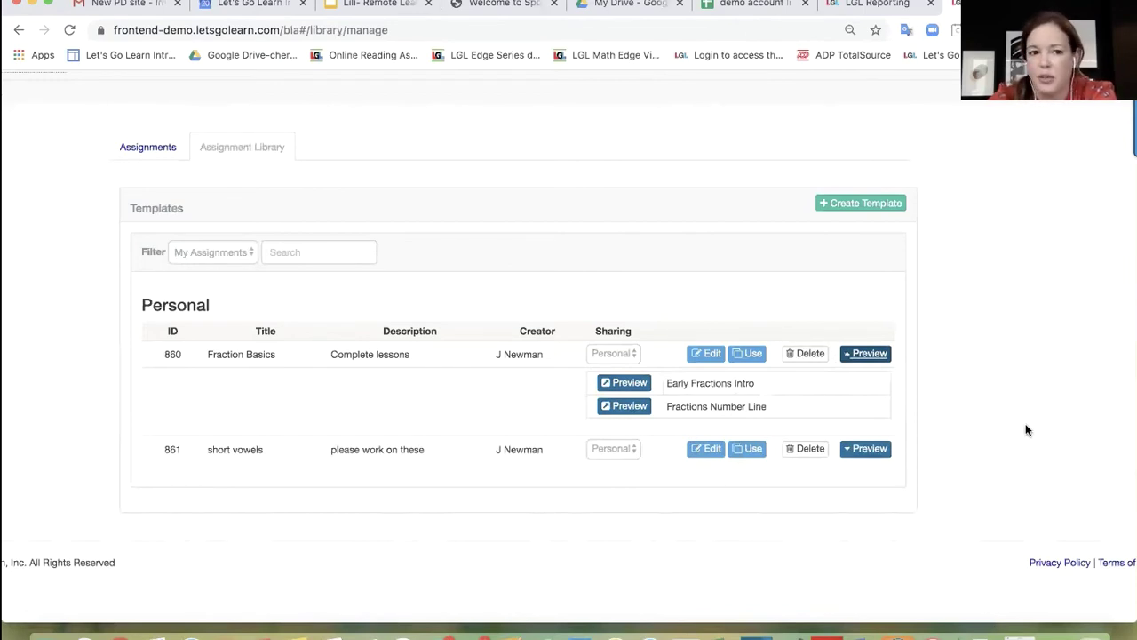
left_click(232, 254)
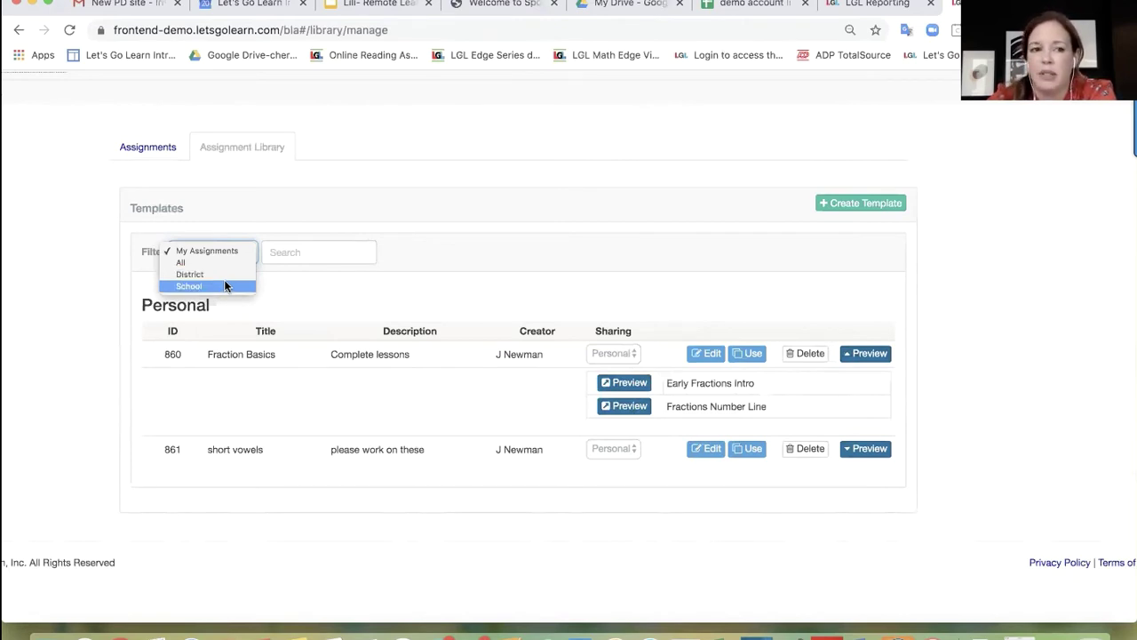
left_click(987, 365)
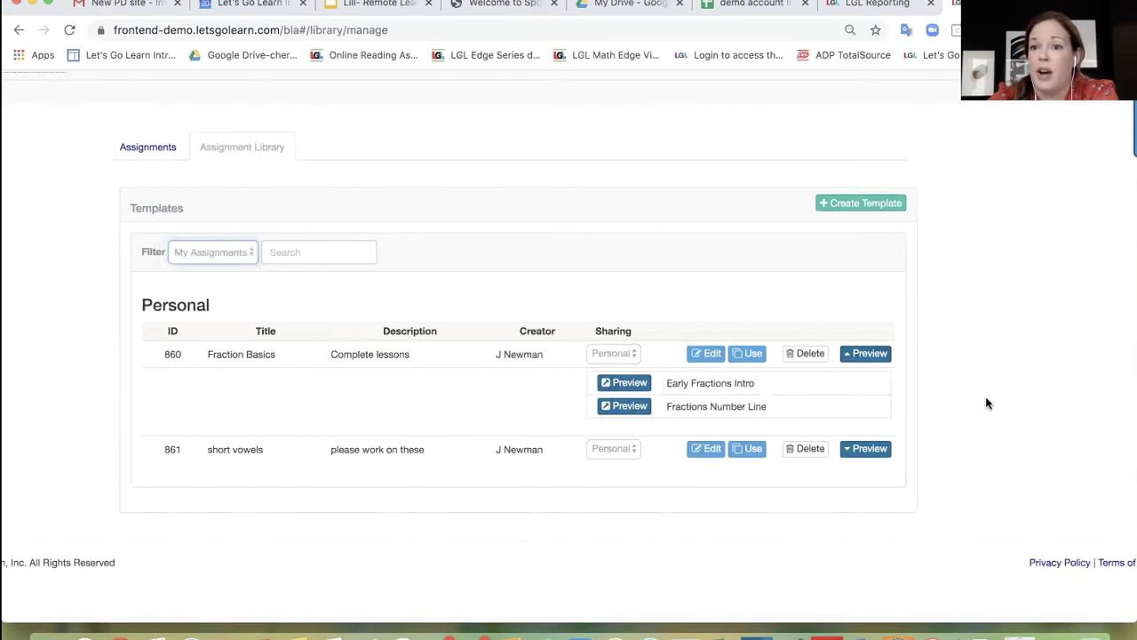
key("ctrl+minus")
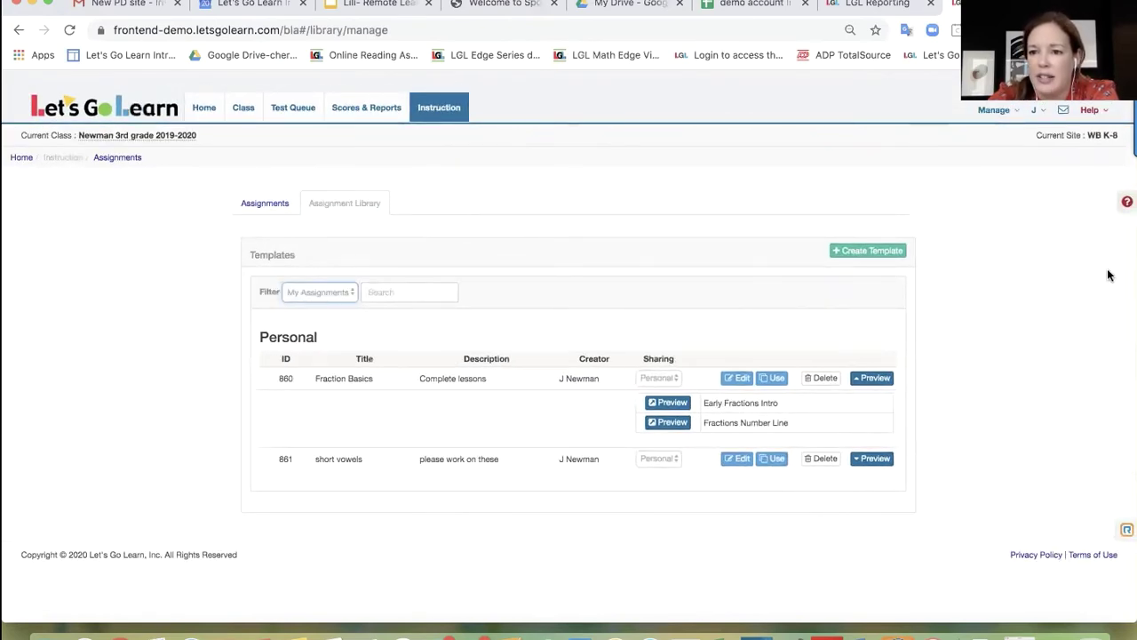
scroll(1108, 276, "up", 5)
scroll(1108, 275, "up", 1)
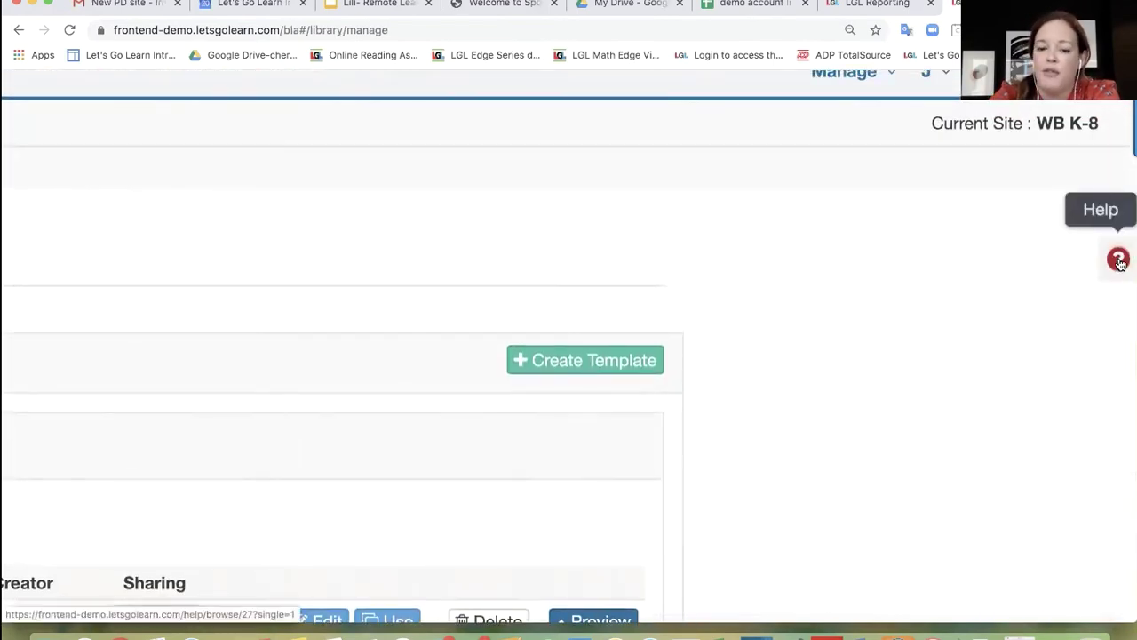
left_click(1119, 261)
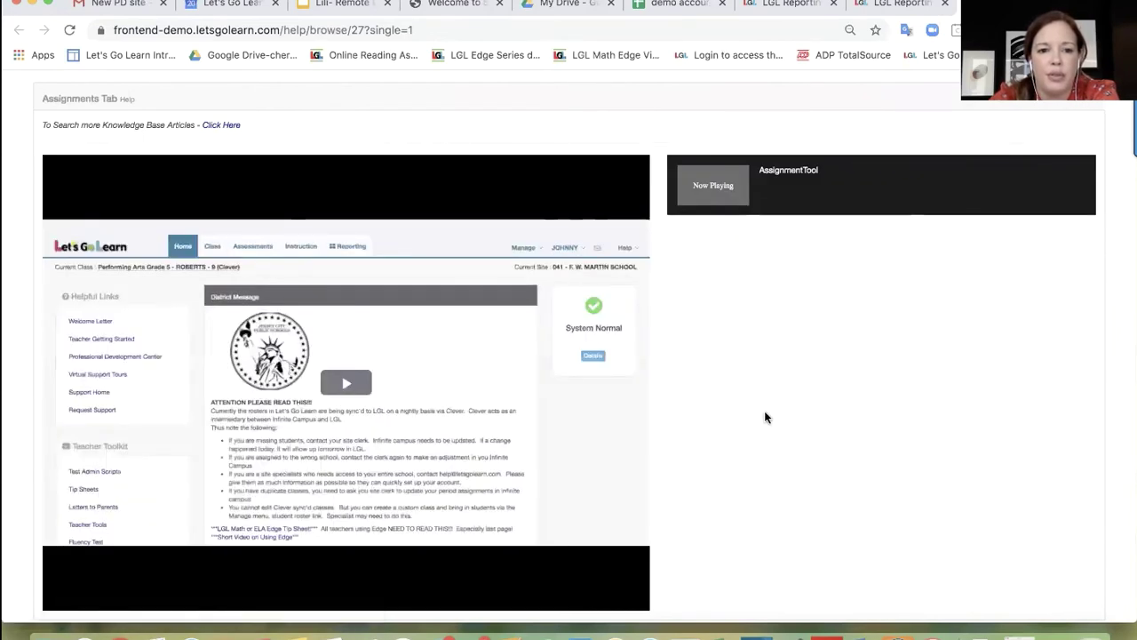
scroll(736, 503, "down", 2)
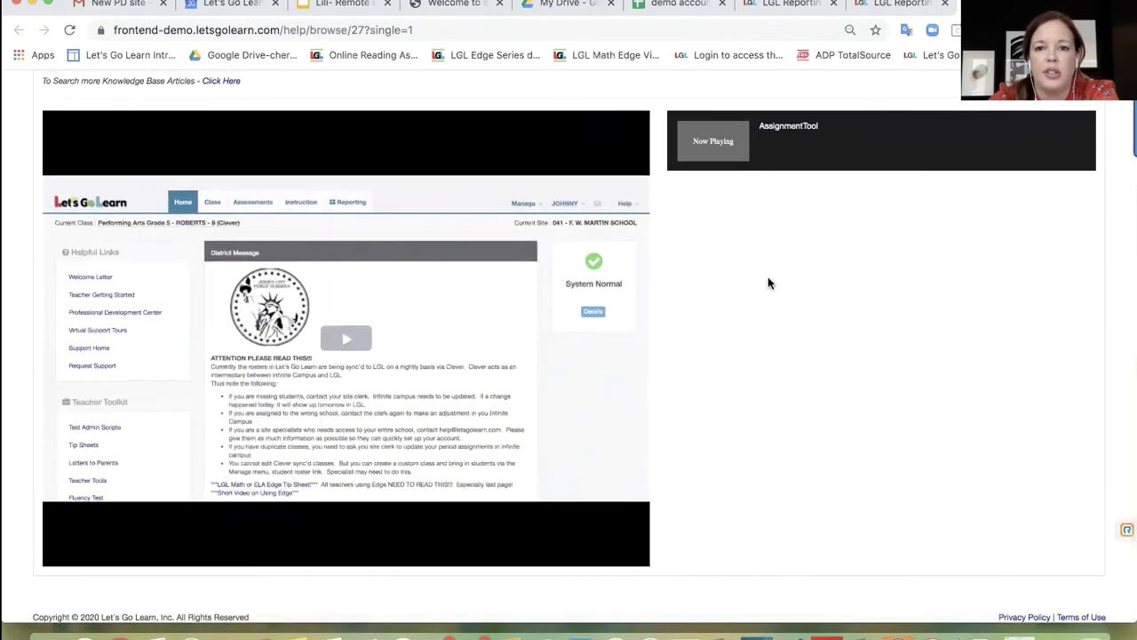
scroll(736, 487, "up", 2)
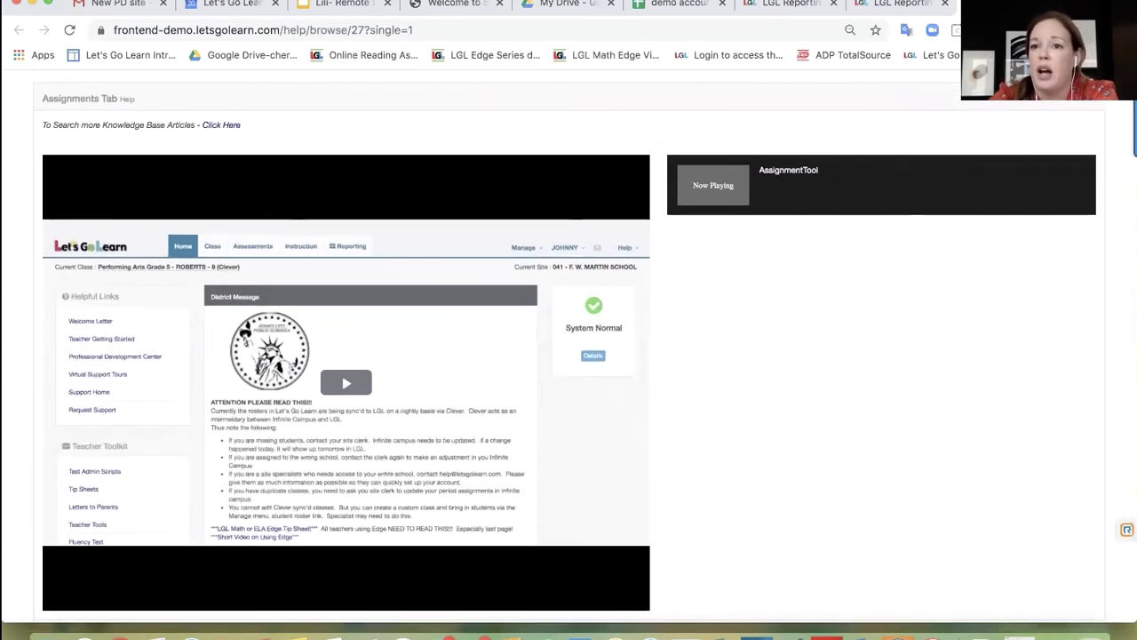
key("super+w")
scroll(846, 386, "down", 5)
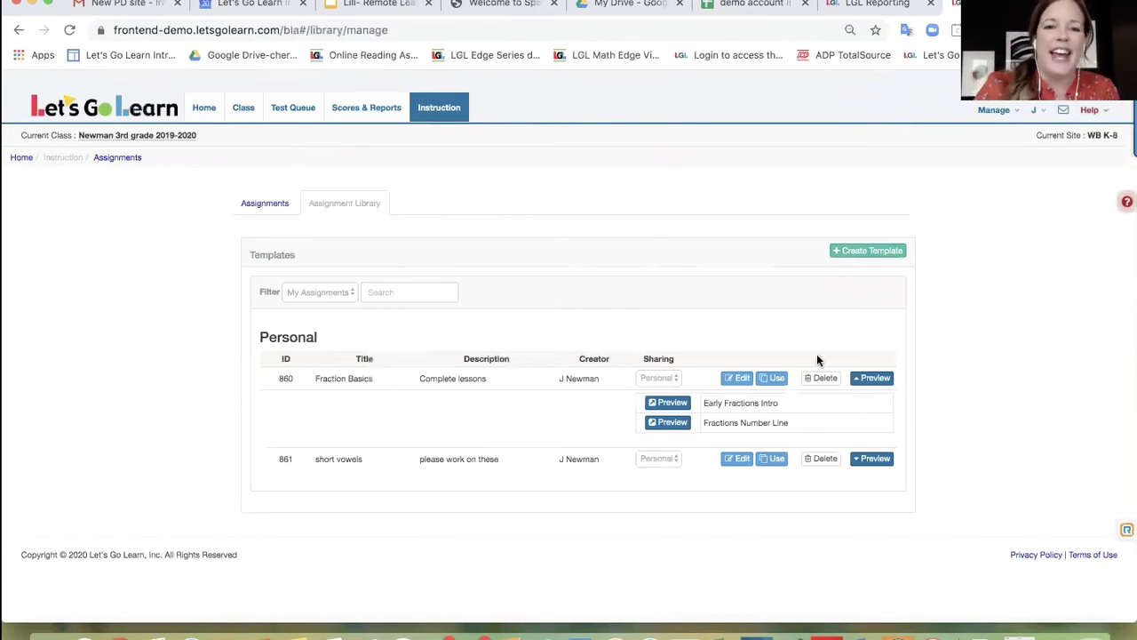
- Go to Instruction > Edge 2.0 and view the Current Course Usage report
left_click(437, 116)
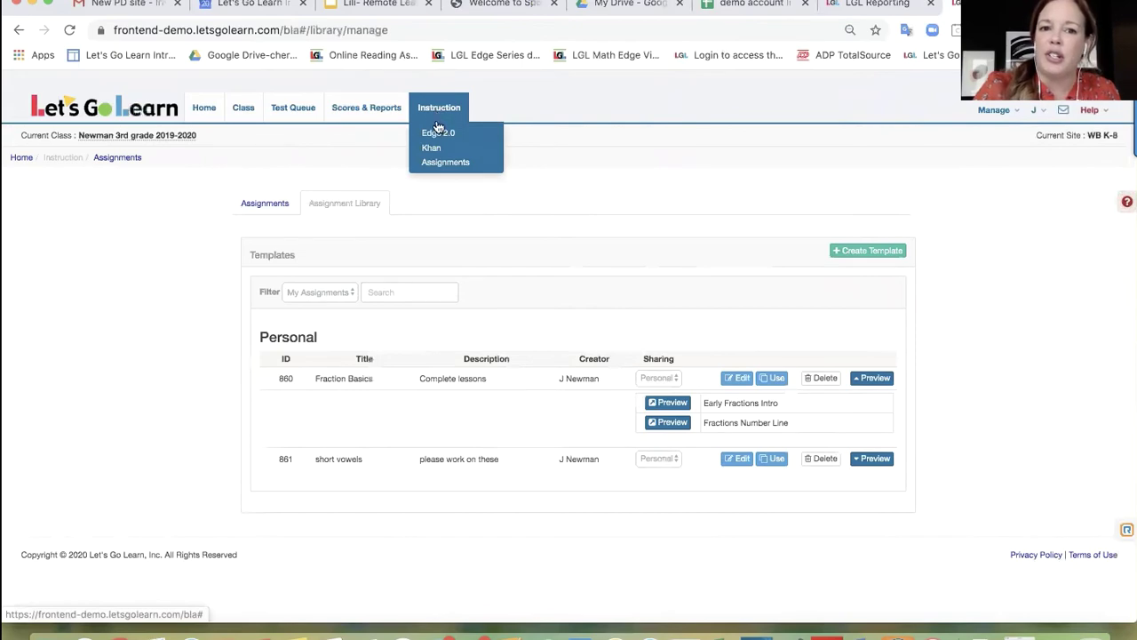
left_click(437, 134)
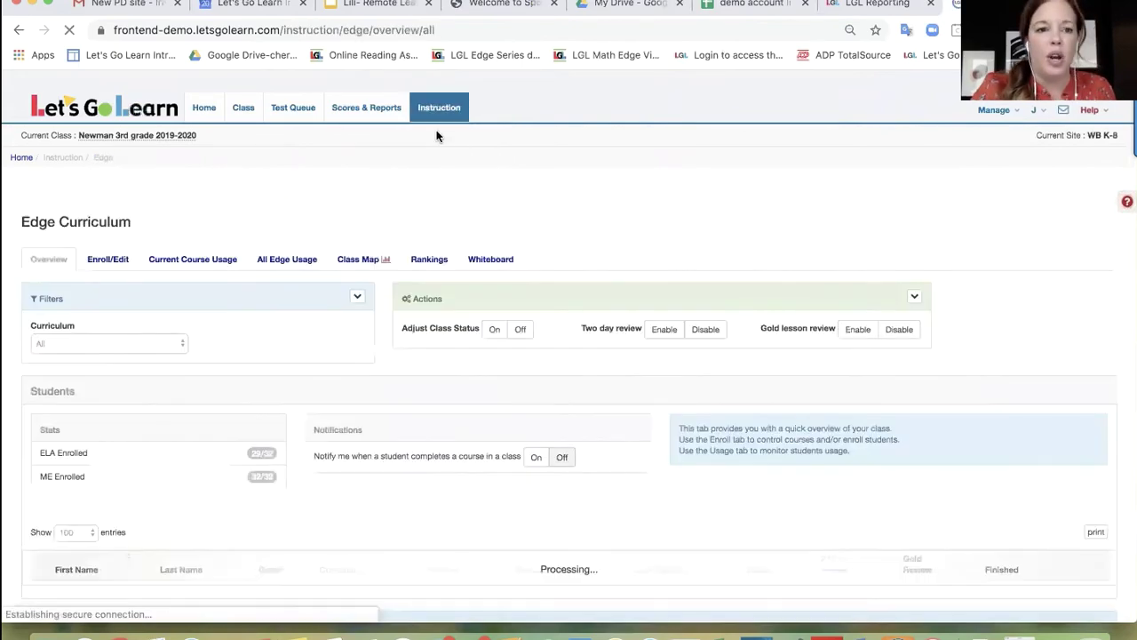
key("super+equal")
key("super+equal")
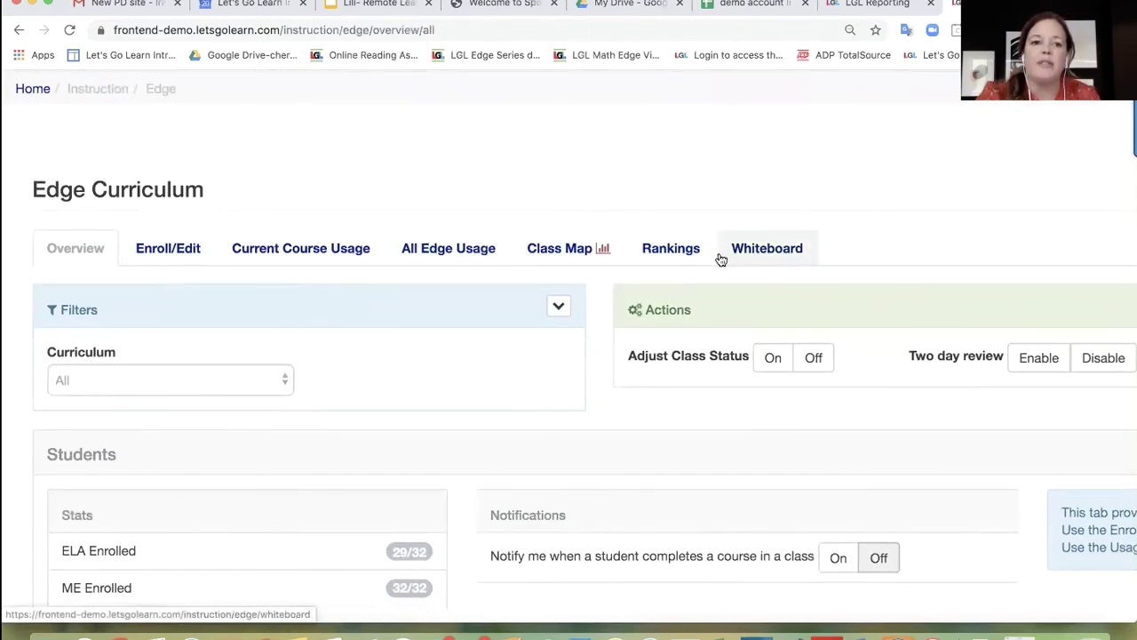
left_click(273, 256)
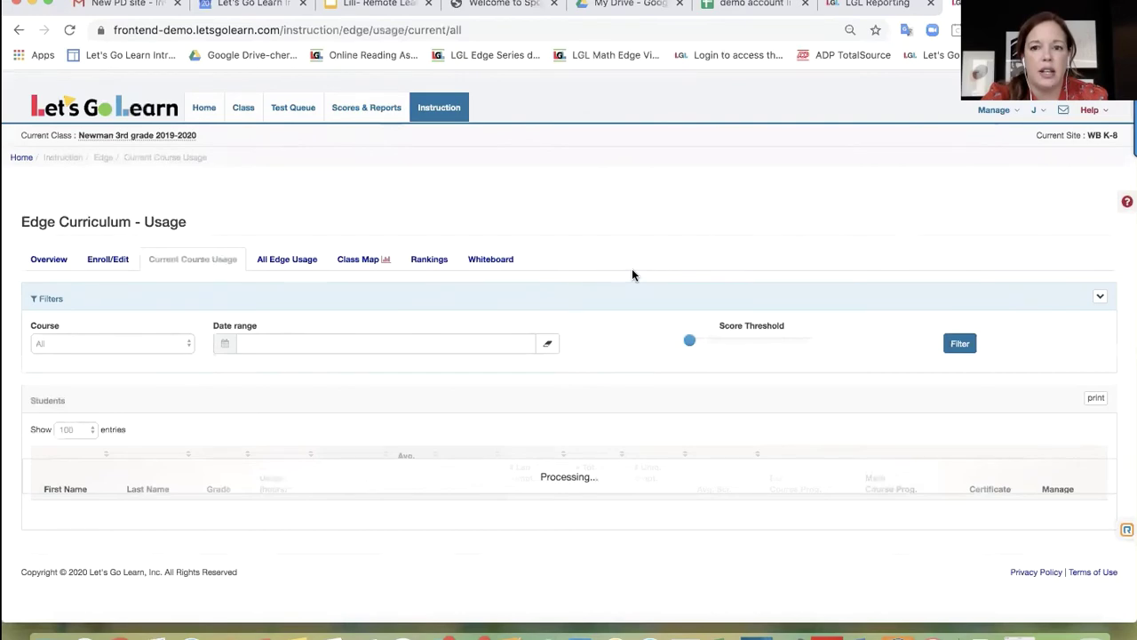
scroll(632, 275, "down", 5)
scroll(373, 315, "up", 5)
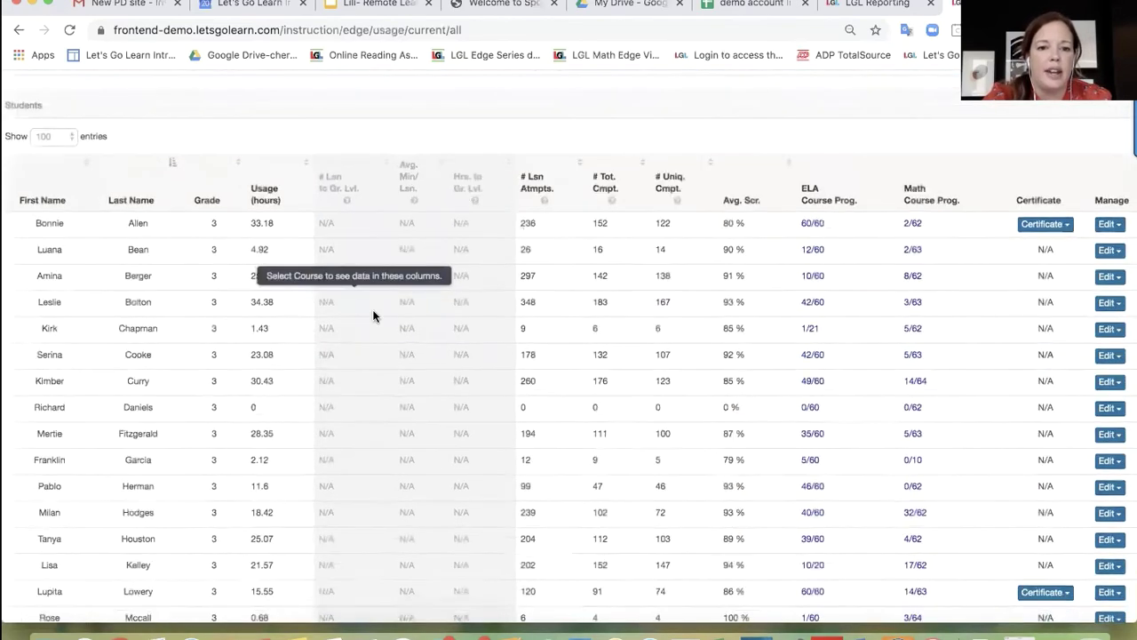
scroll(373, 315, "down", 5)
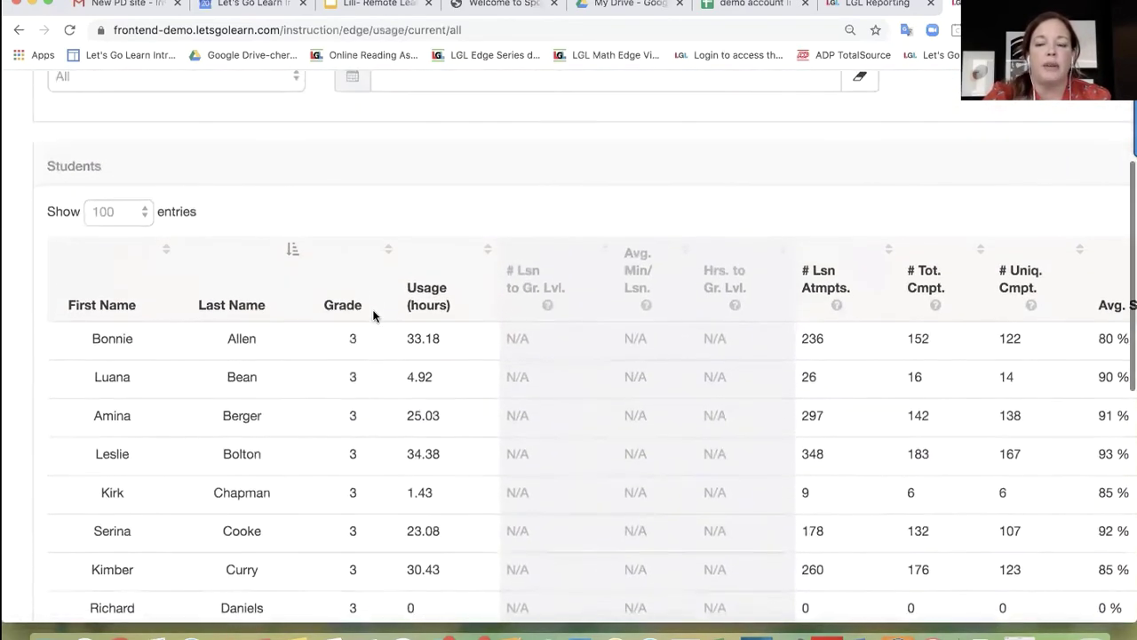
scroll(376, 318, "up", 1)
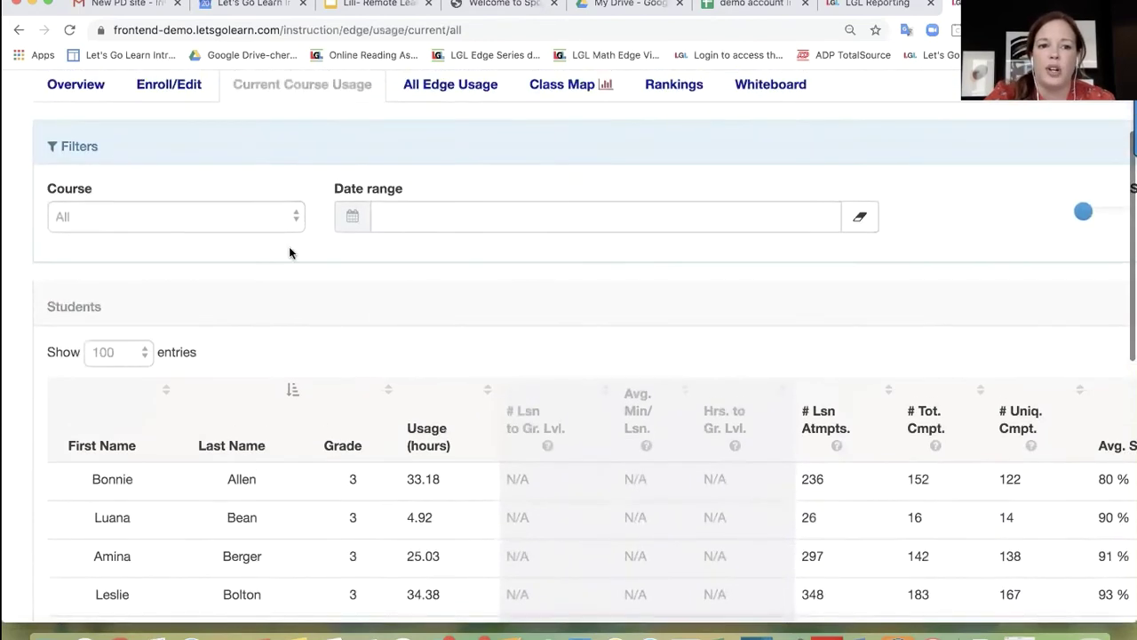
- Filter the usage report's Course to ELA Edge and review the student table
left_click(289, 215)
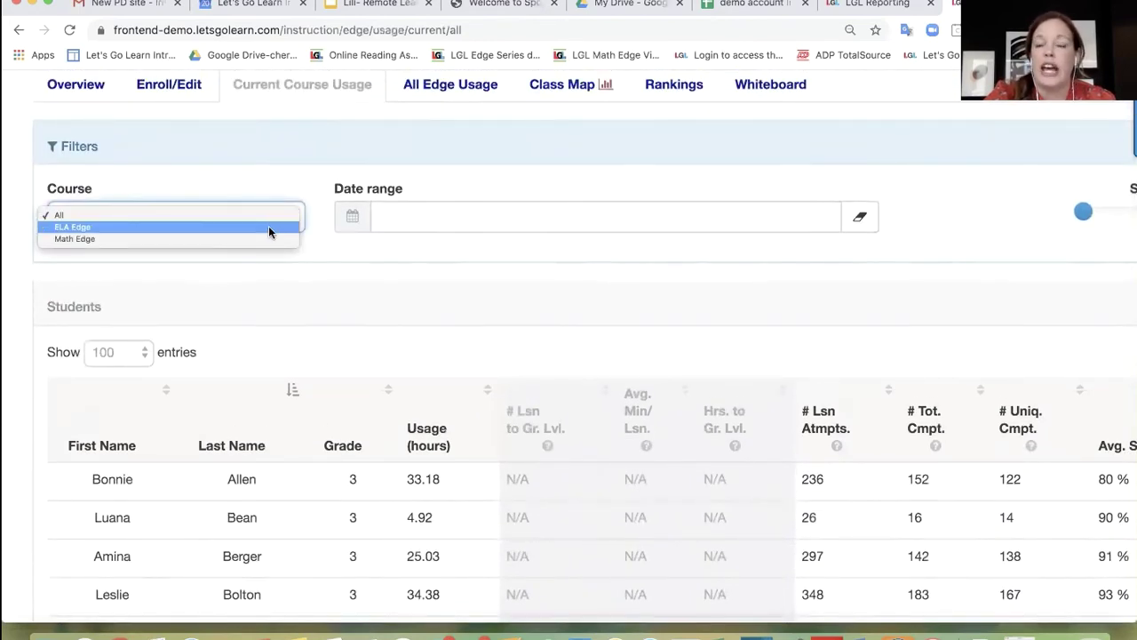
left_click(269, 227)
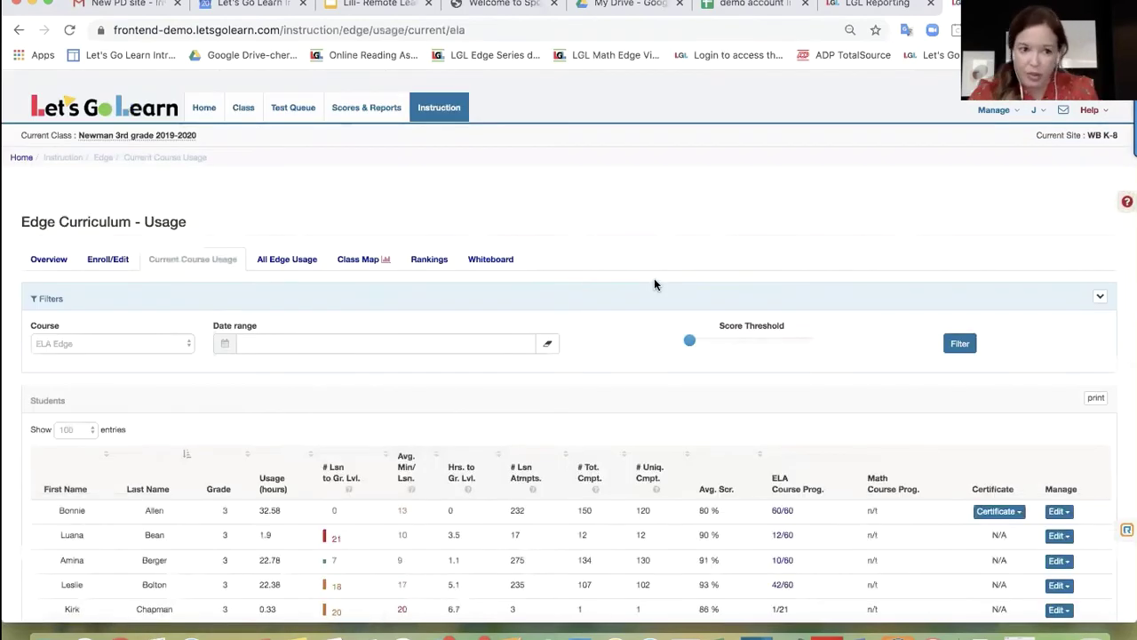
scroll(632, 370, "down", 3)
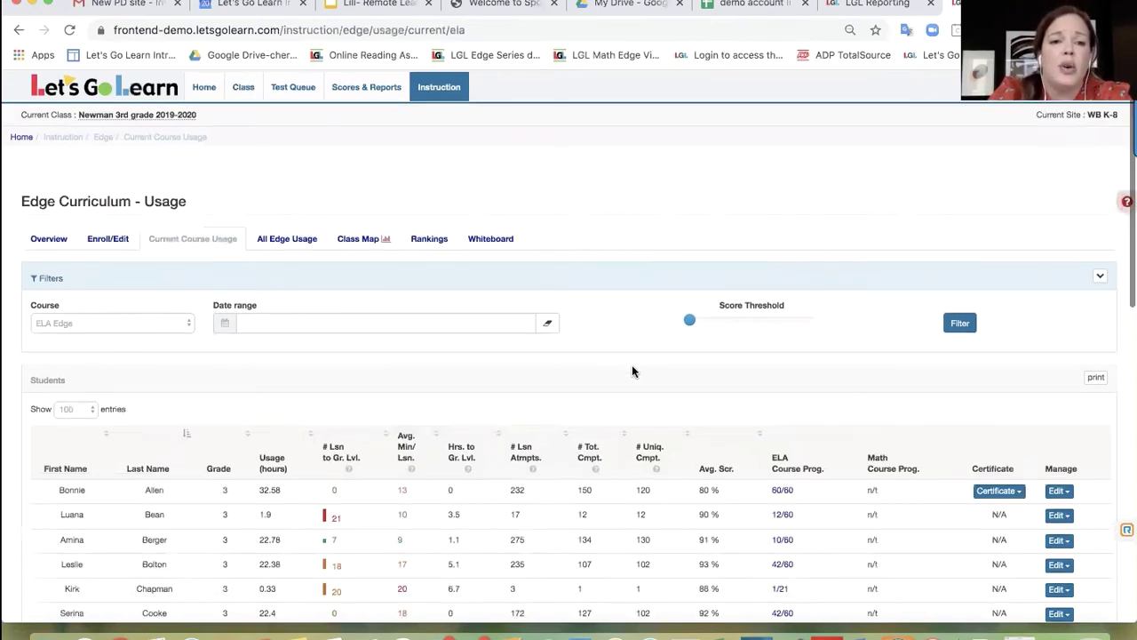
scroll(635, 360, "down", 1)
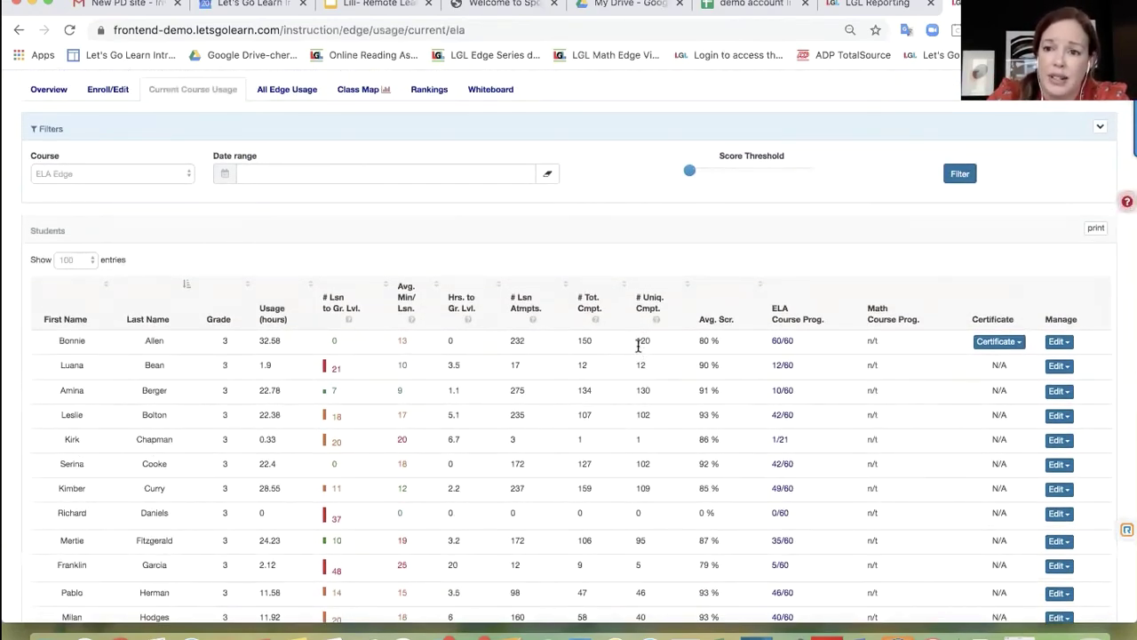
scroll(640, 343, "up", 5)
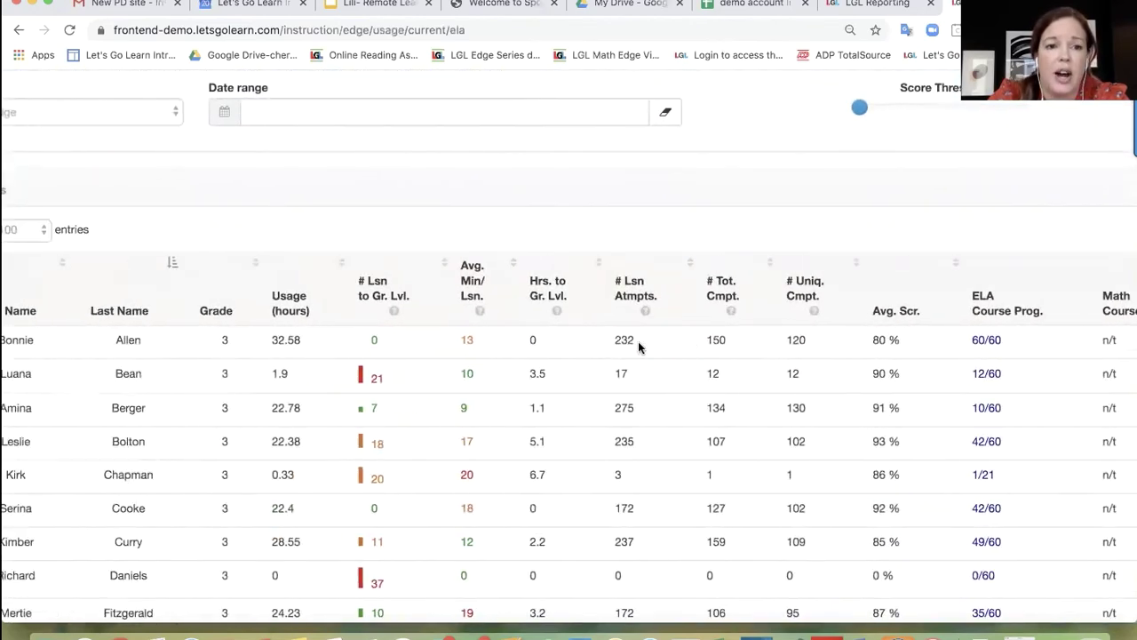
scroll(640, 347, "up", 3)
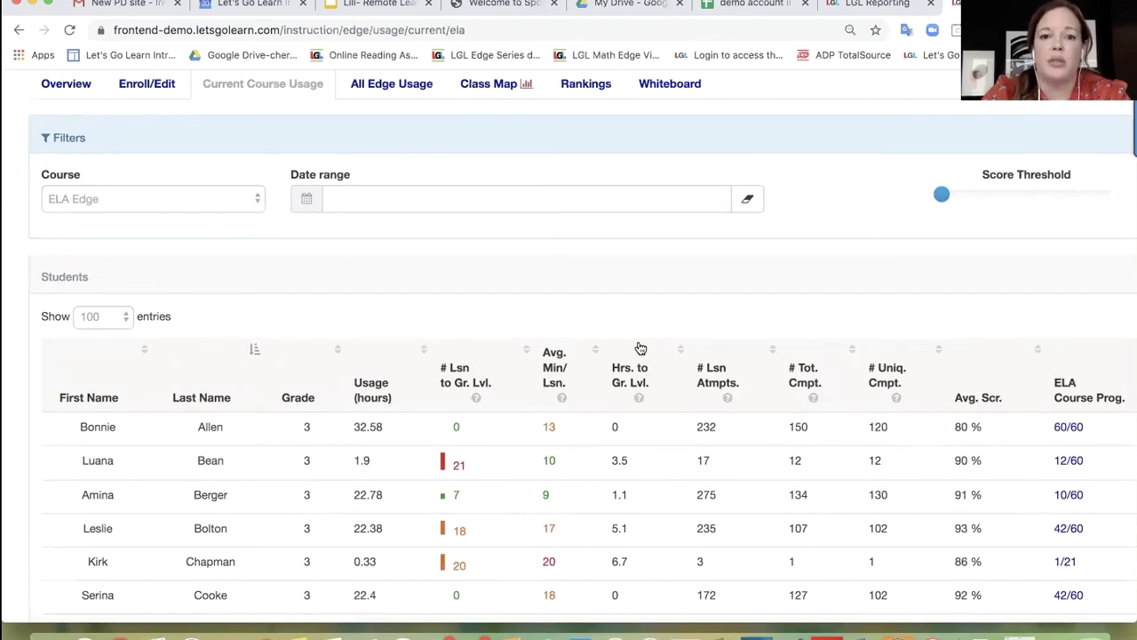
left_click(450, 197)
left_click(516, 438)
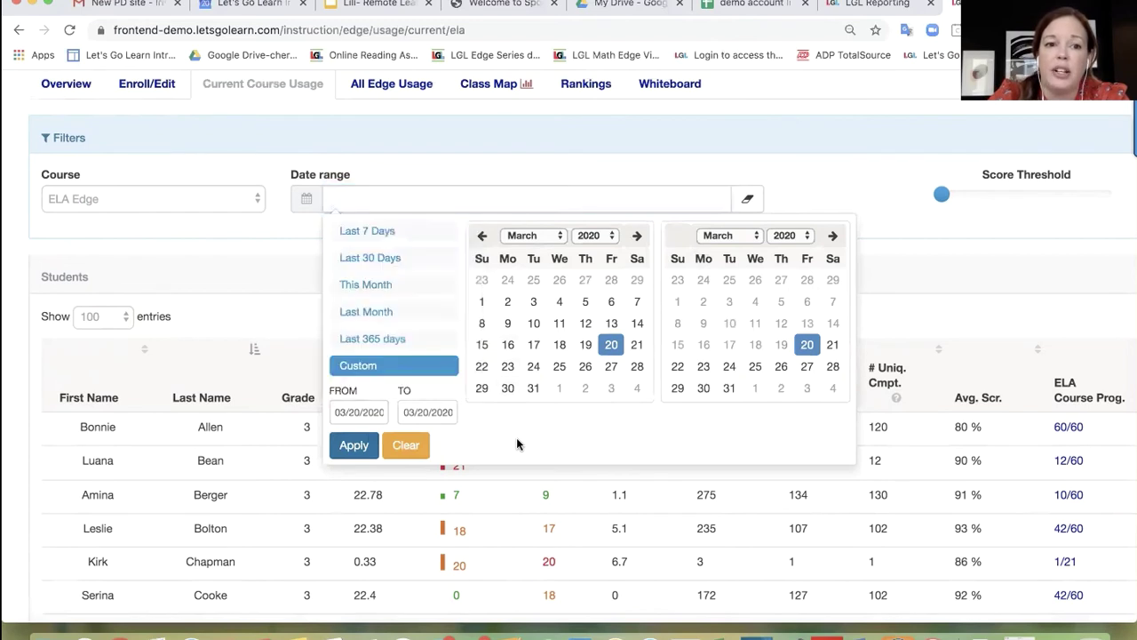
left_click(374, 260)
scroll(897, 307, "right", 8)
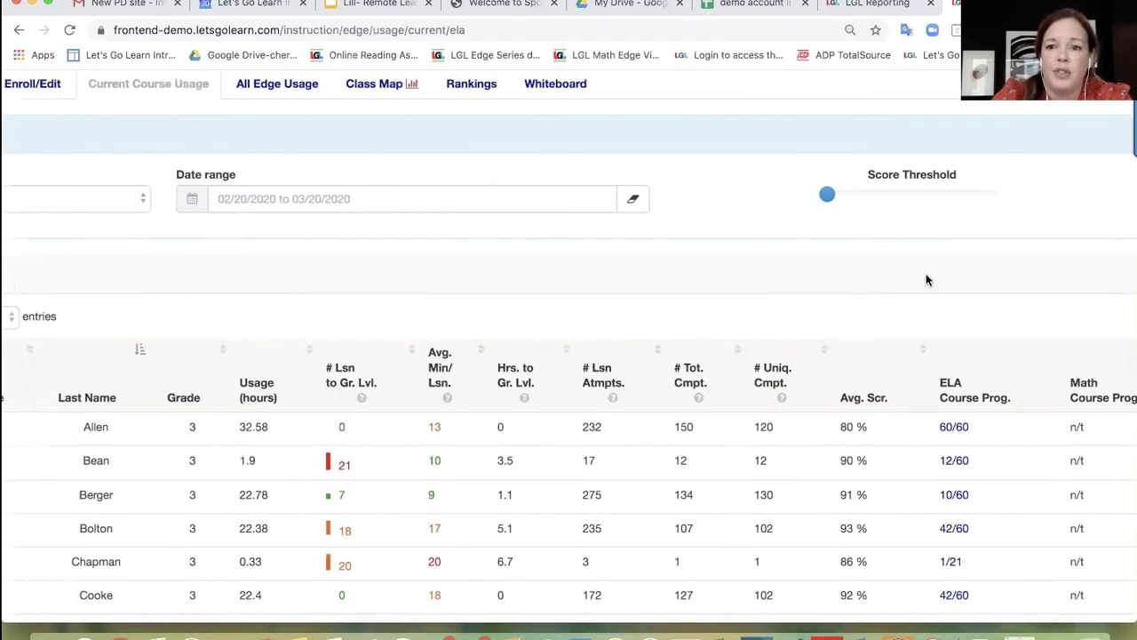
left_click(949, 198)
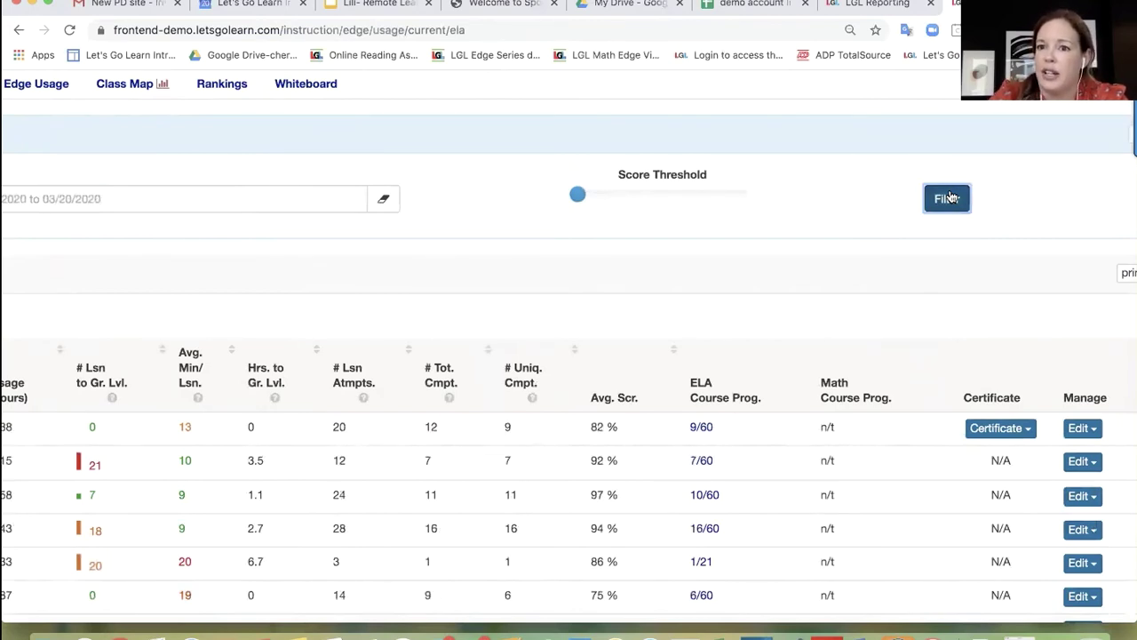
scroll(949, 197, "left", 7)
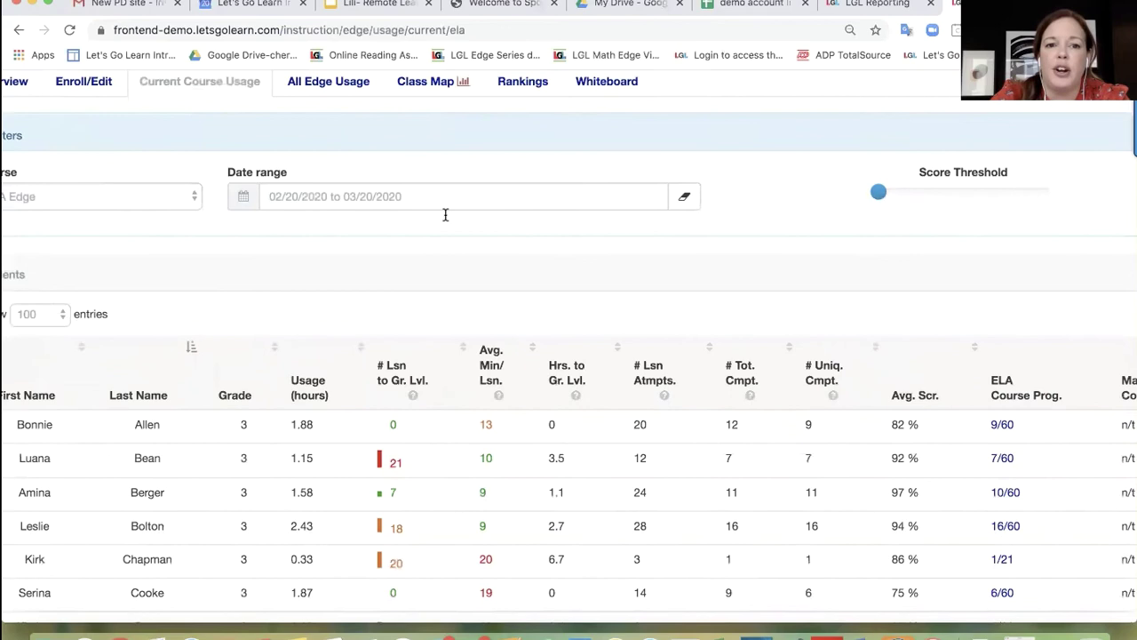
left_click(437, 198)
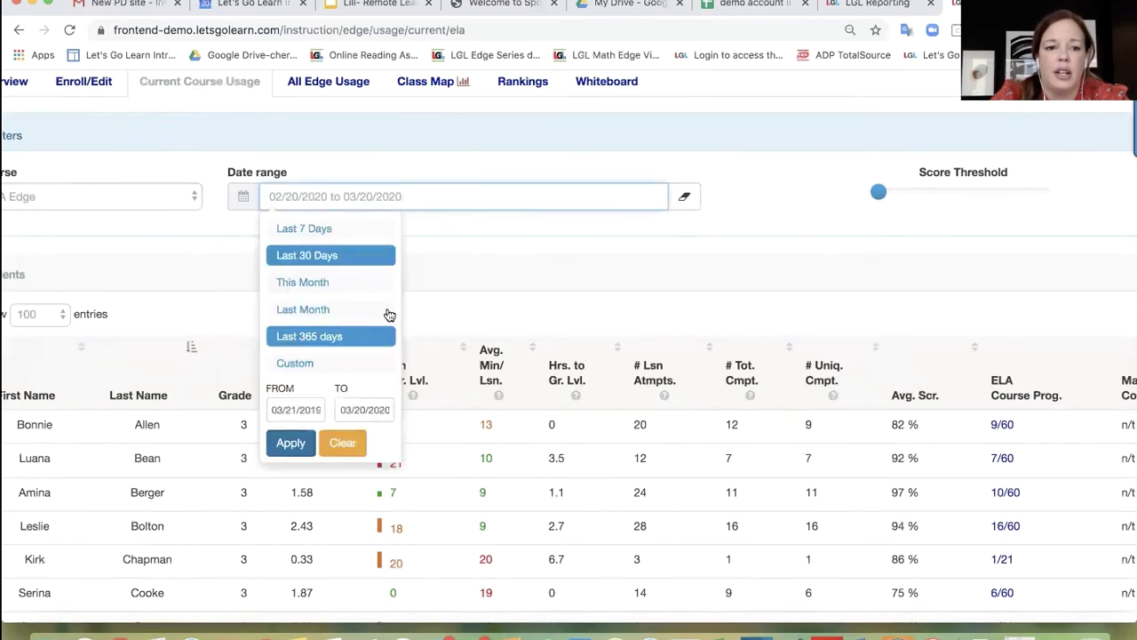
left_click(349, 442)
left_click_drag(529, 195, 183, 193)
key("BackSpace")
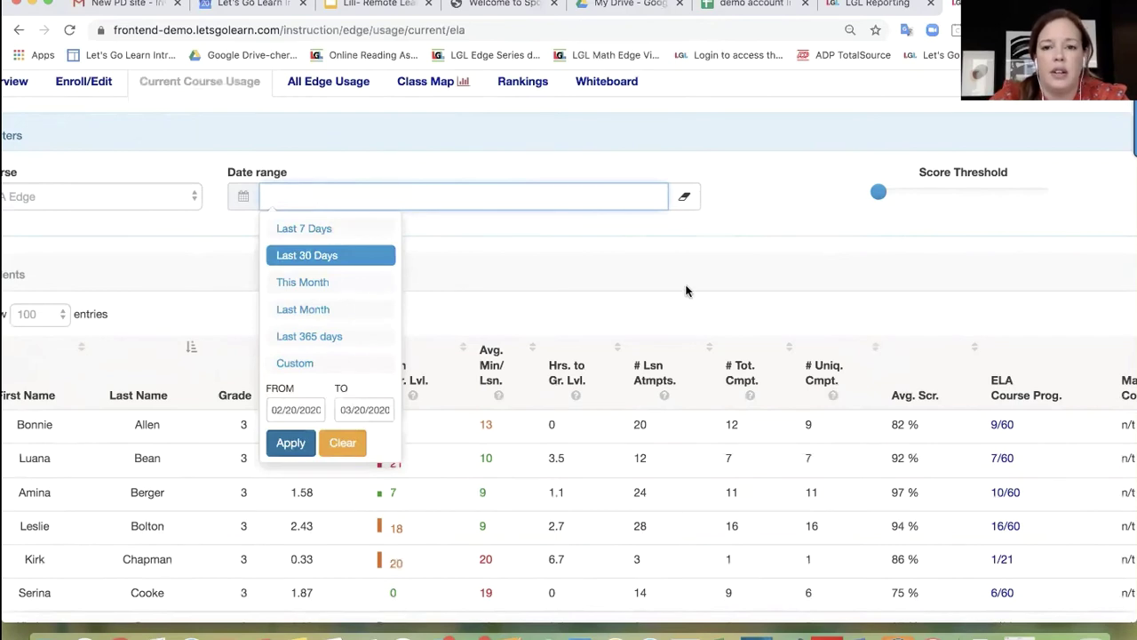
scroll(809, 249, "right", 7)
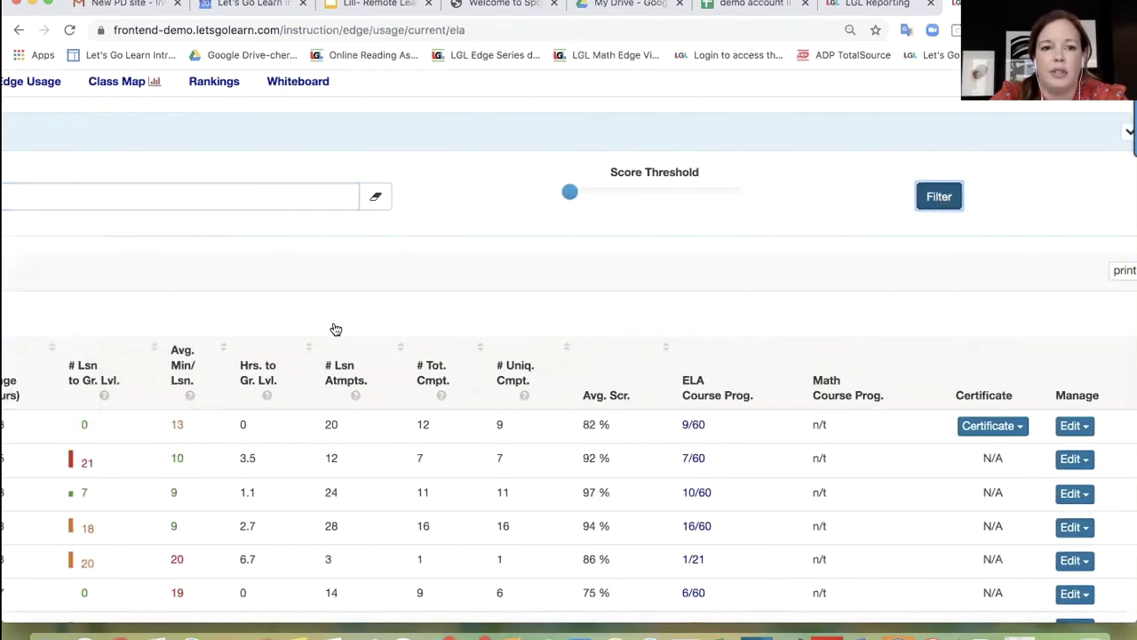
left_click(376, 197)
left_click(924, 200)
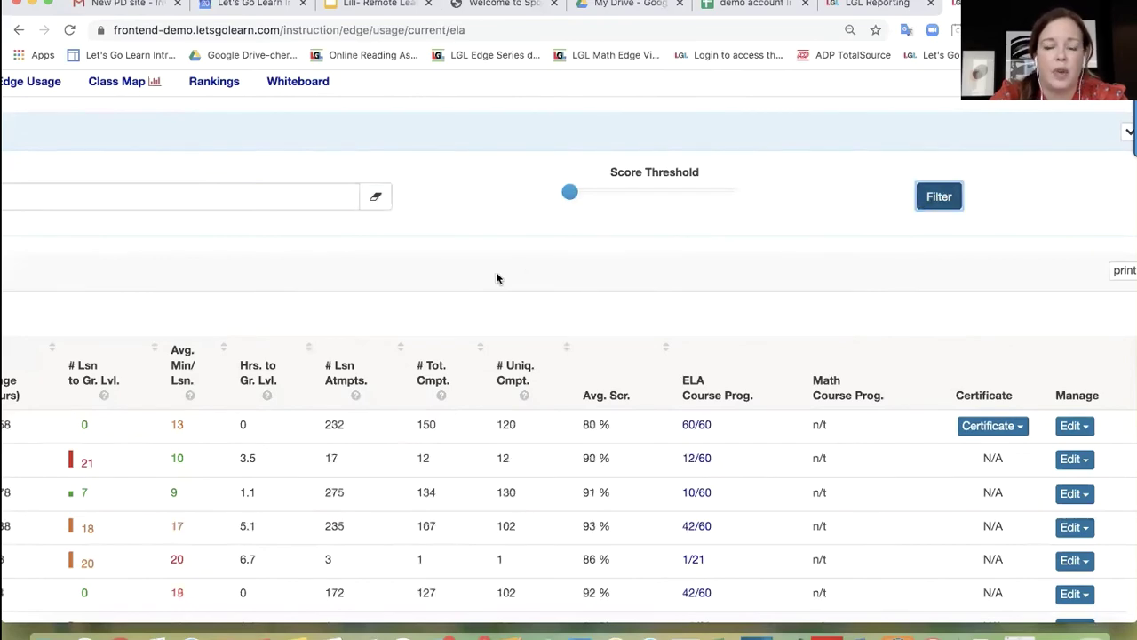
scroll(660, 298, "left", 7)
scroll(648, 288, "down", 3)
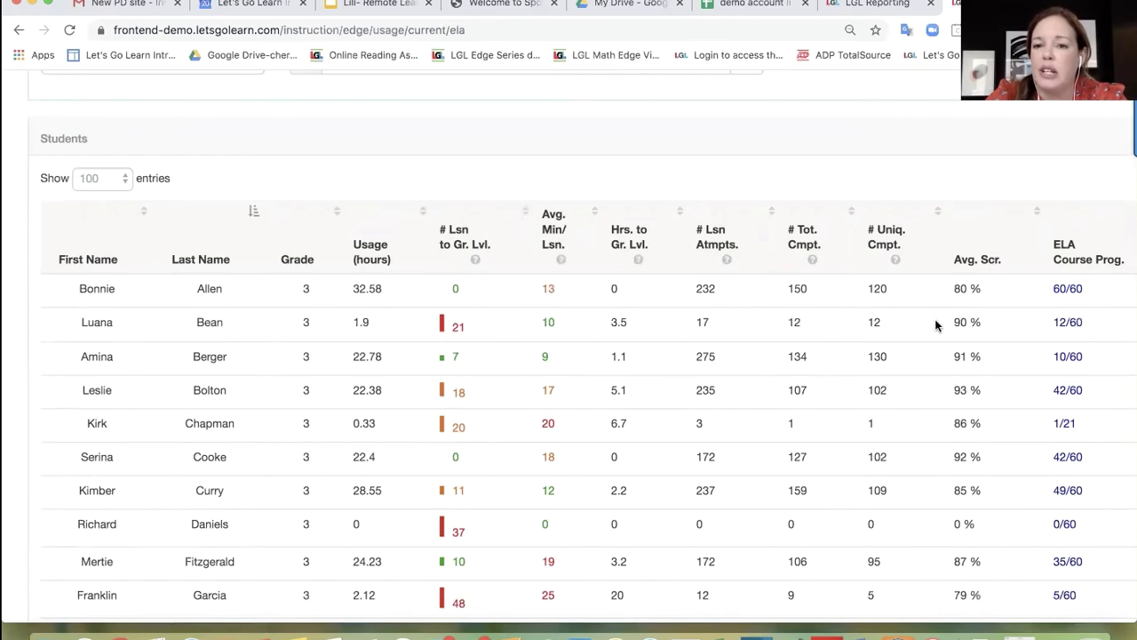
scroll(935, 326, "up", 5)
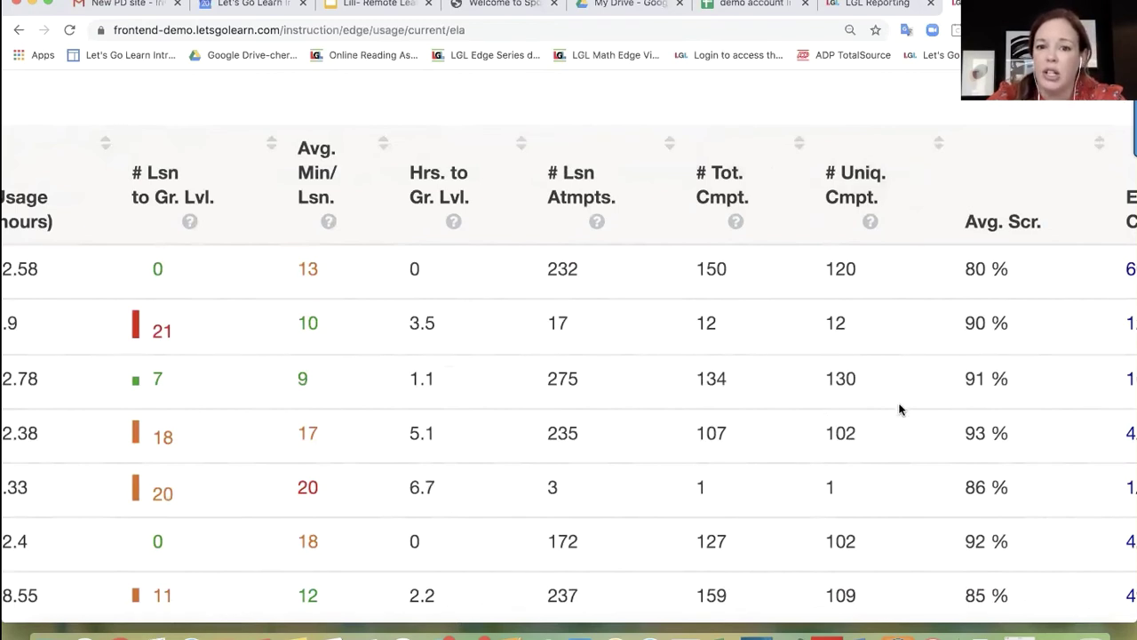
scroll(900, 409, "down", 1)
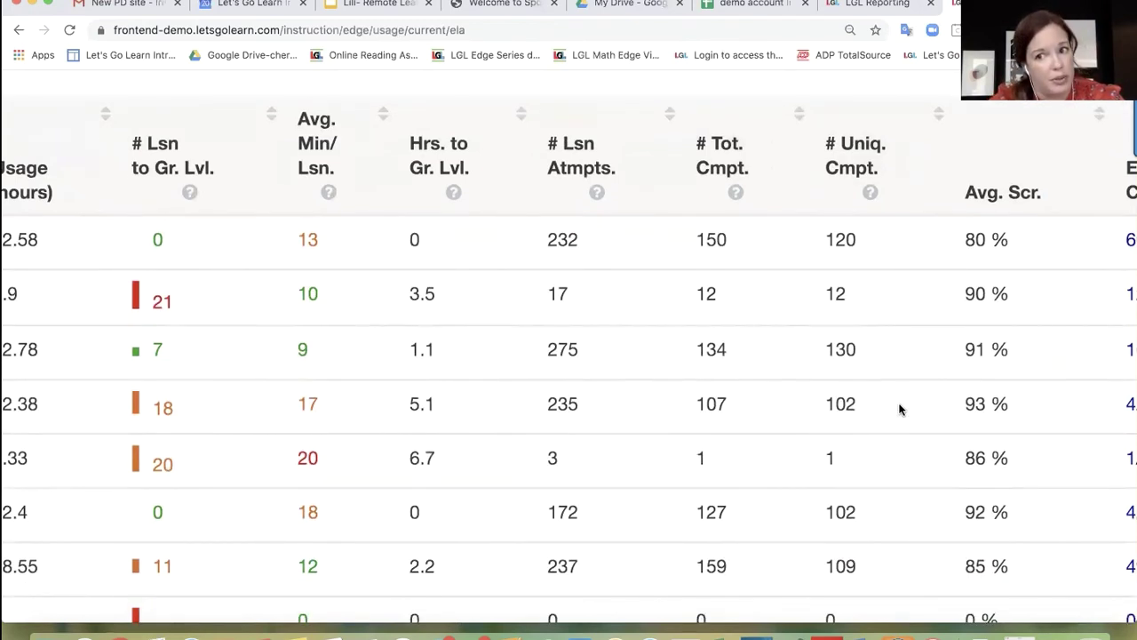
scroll(900, 409, "right", 3)
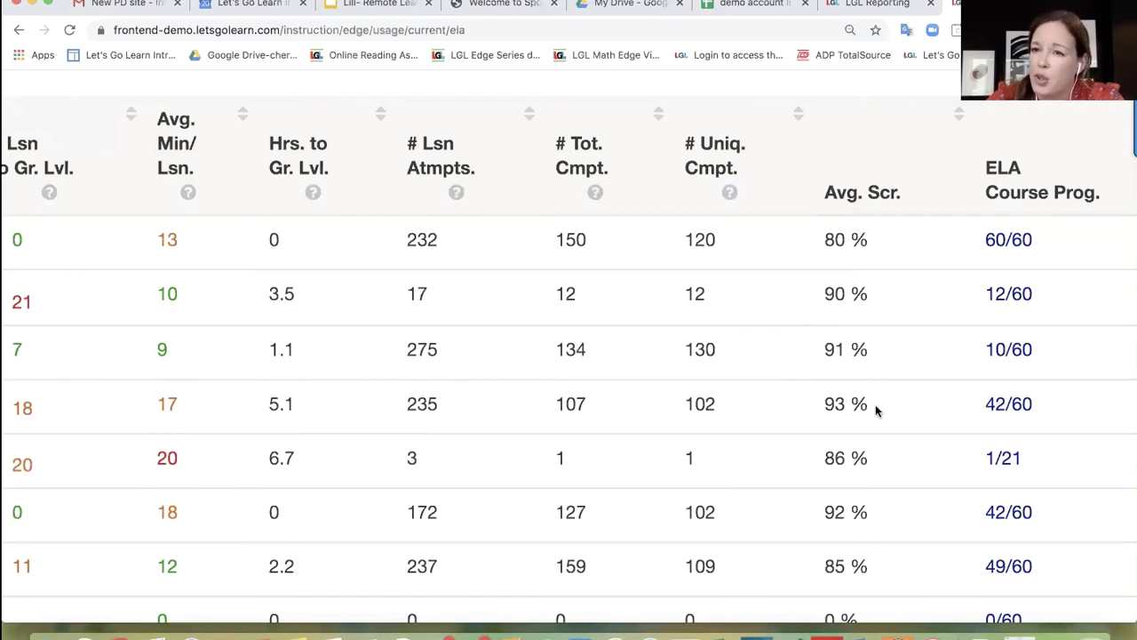
scroll(863, 425, "down", 5)
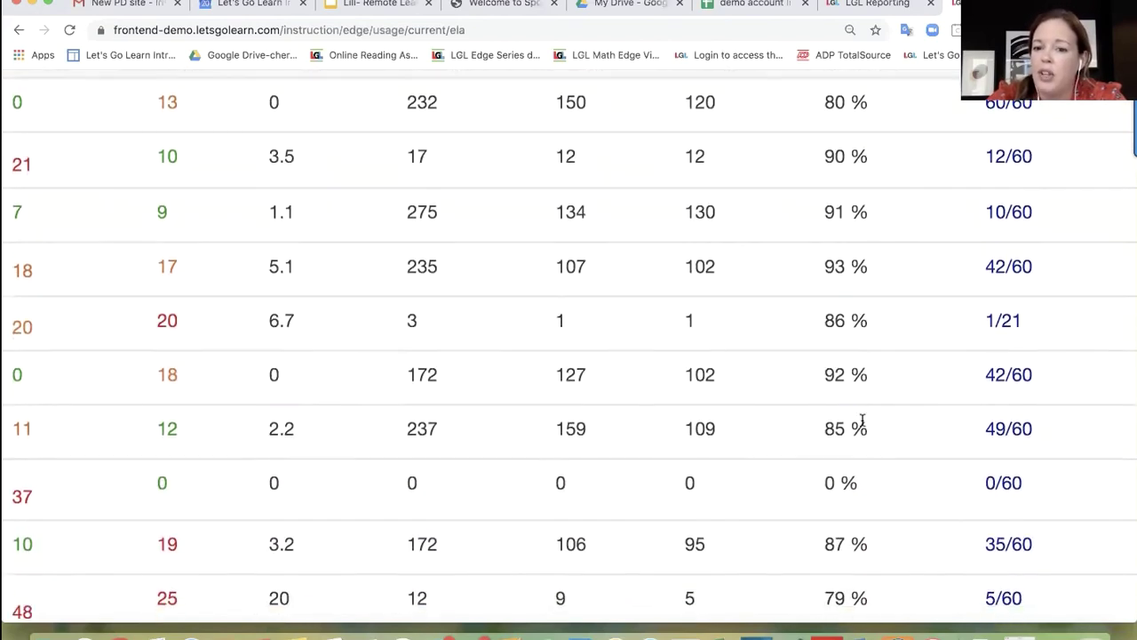
scroll(862, 420, "down", 3)
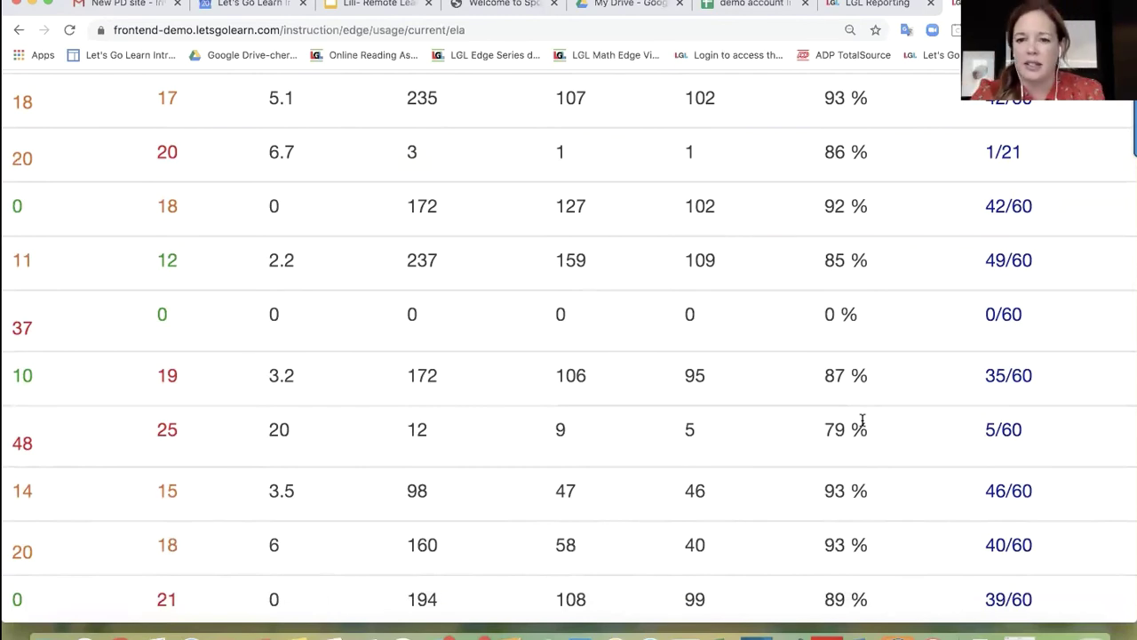
left_click_drag(886, 428, 802, 427)
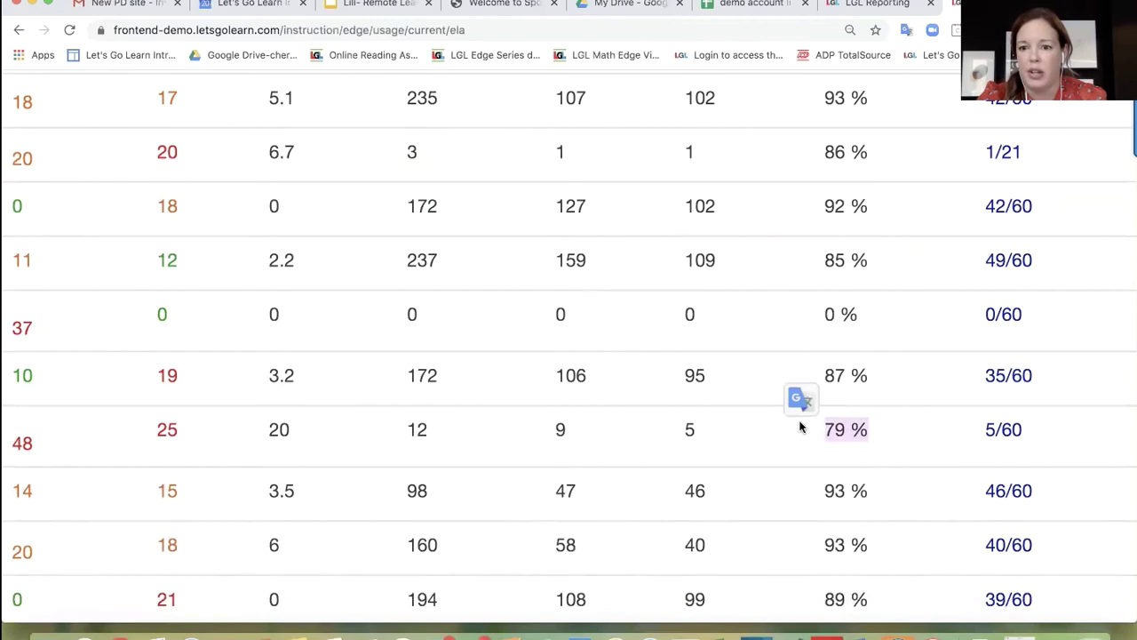
left_click(1002, 430)
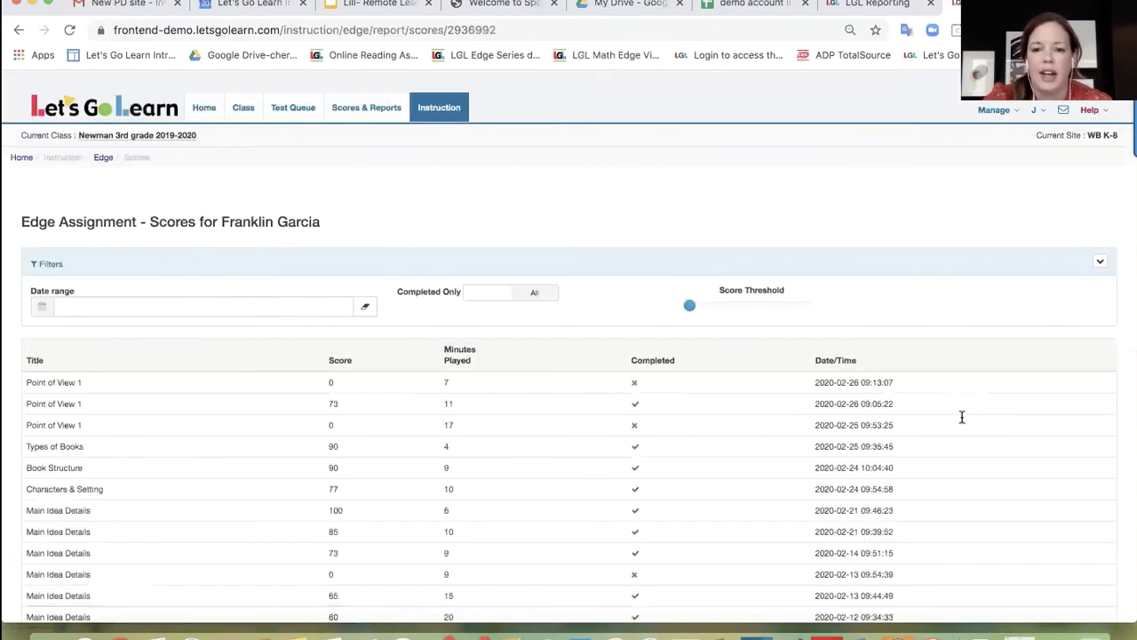
scroll(573, 510, "down", 3)
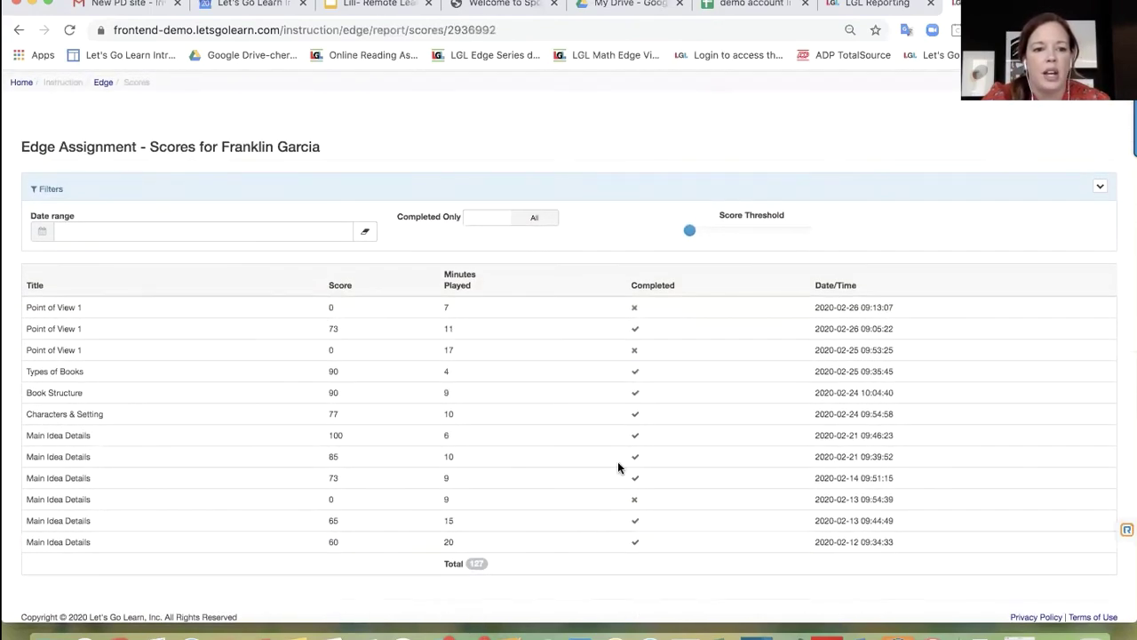
scroll(619, 468, "up", 5, "ctrl")
scroll(617, 467, "down", 1)
scroll(618, 467, "right", 2)
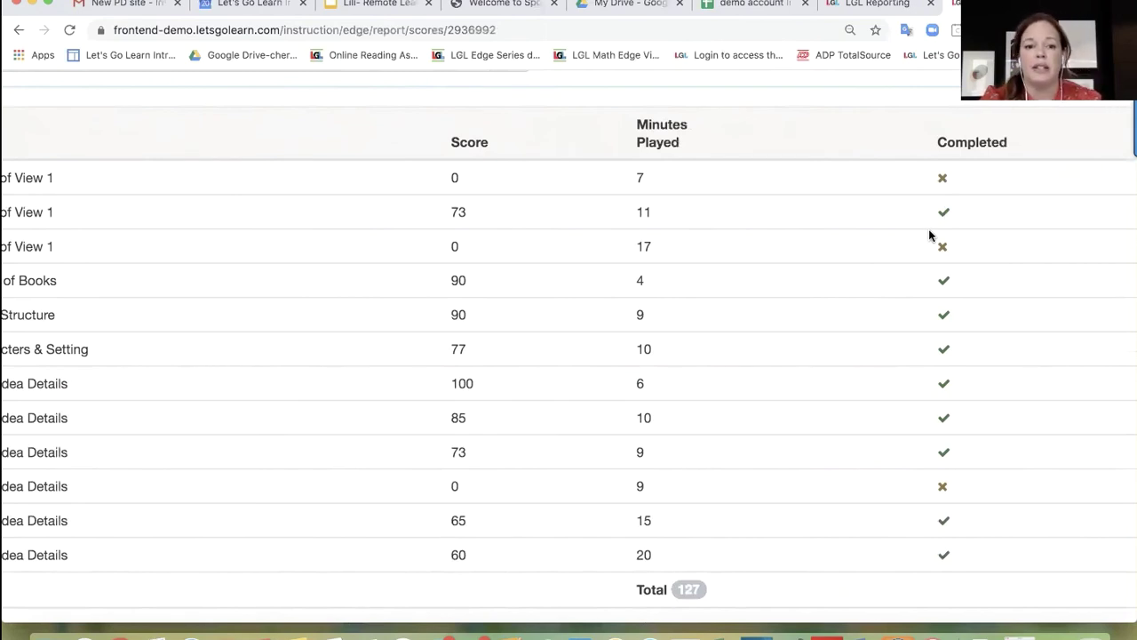
scroll(930, 236, "left", 4)
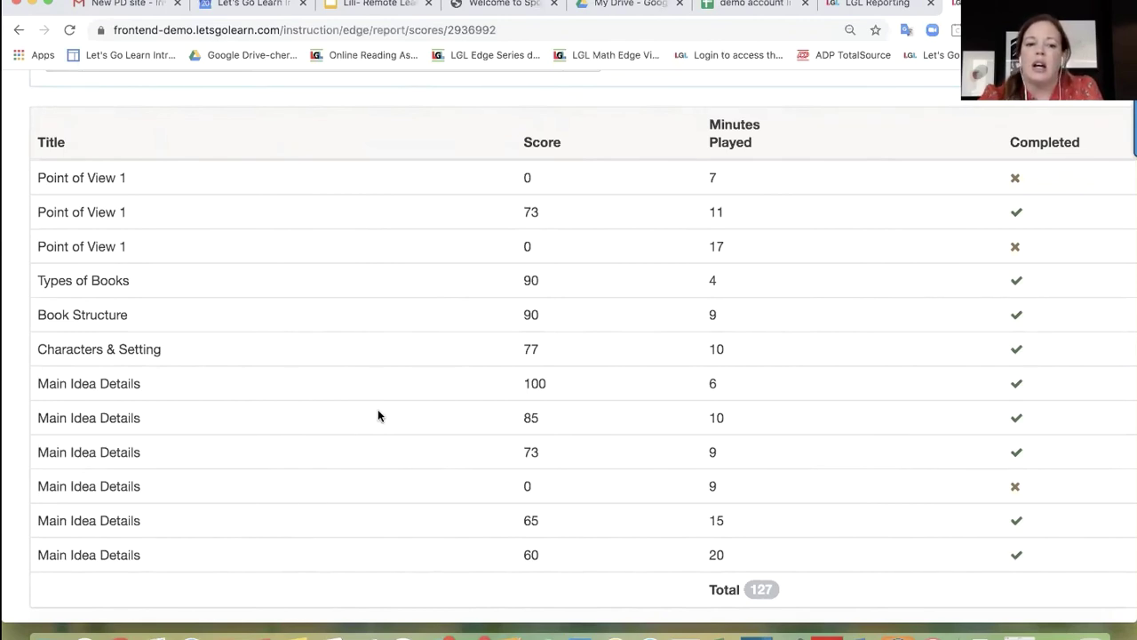
double_click(504, 380)
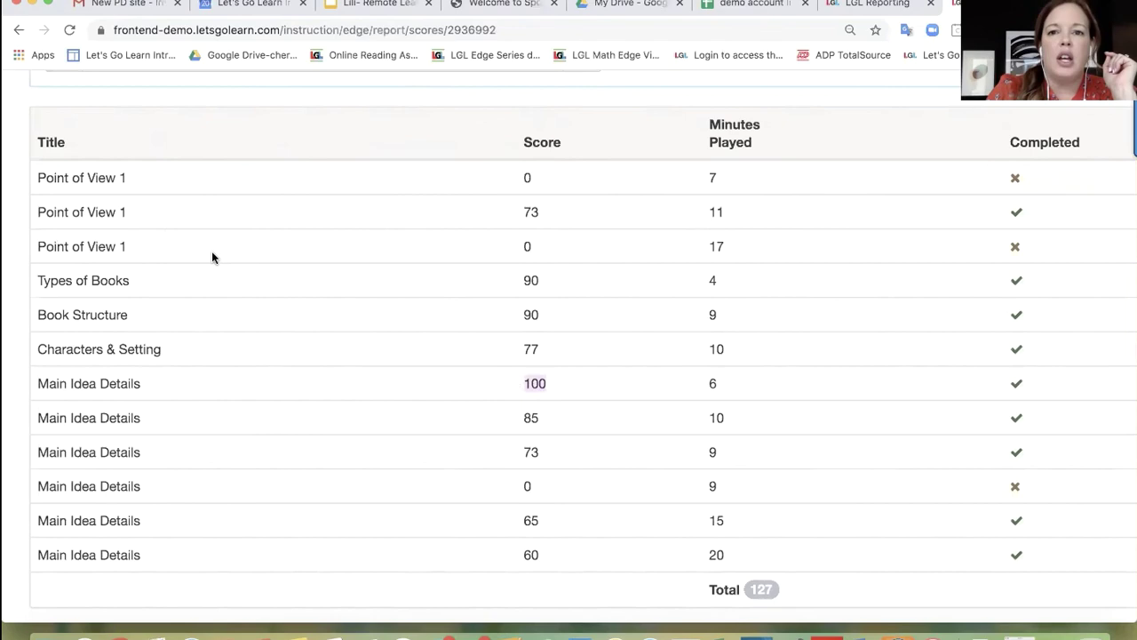
key("super+minus")
key("super+minus")
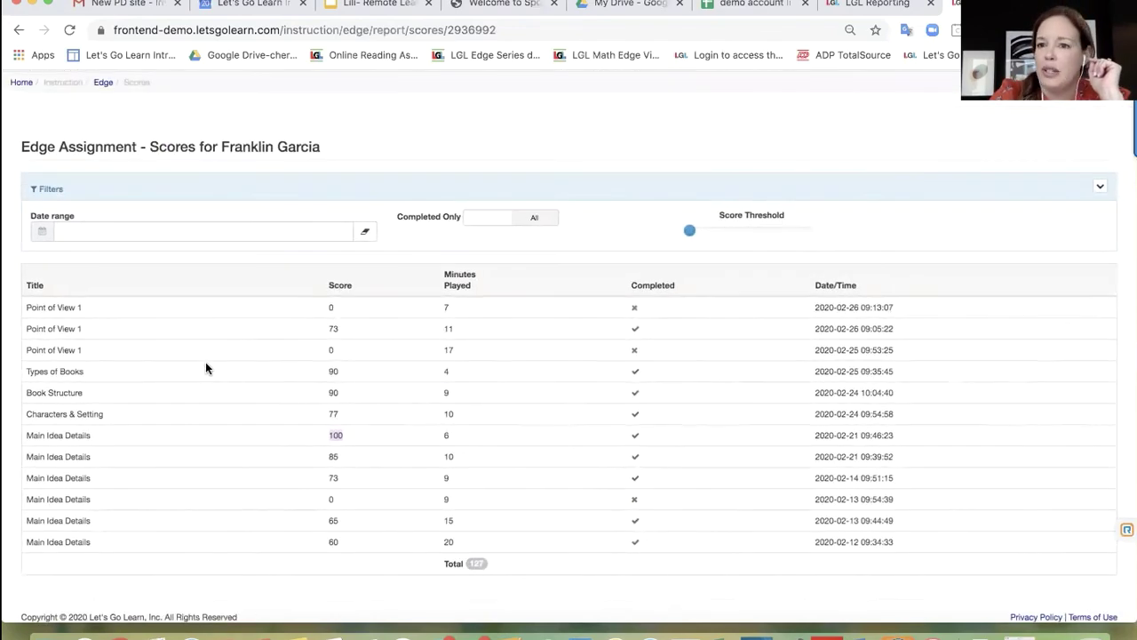
scroll(205, 362, "up", 2)
left_click(20, 30)
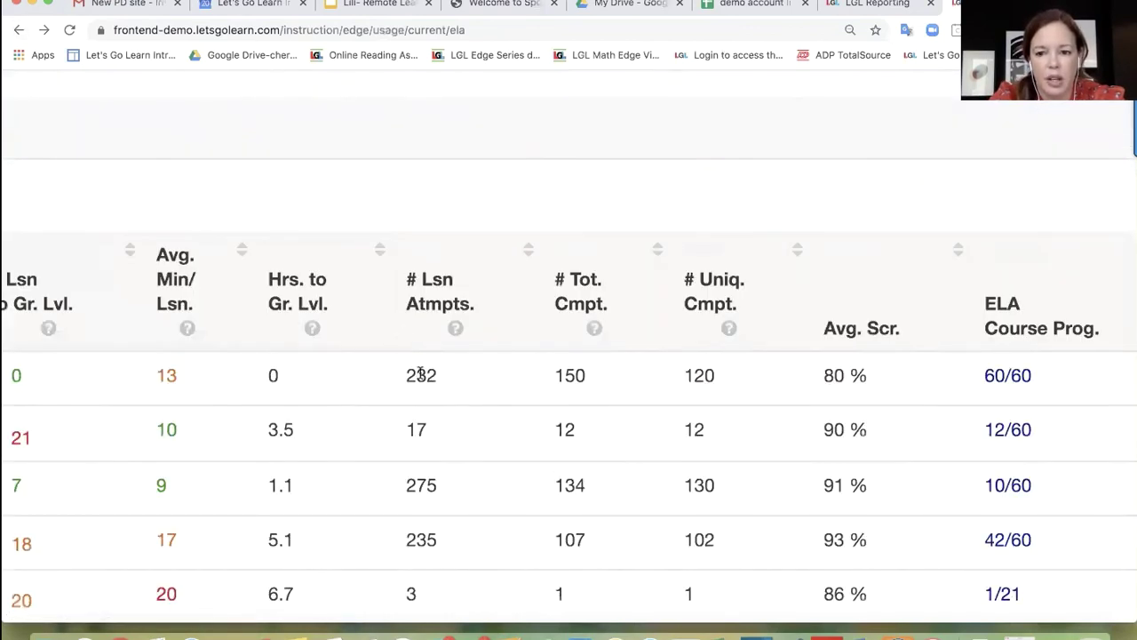
- Reset the zoom and open the Edit menu for the student with 5/60 ELA progress
key("super+0")
scroll(419, 370, "down", 5)
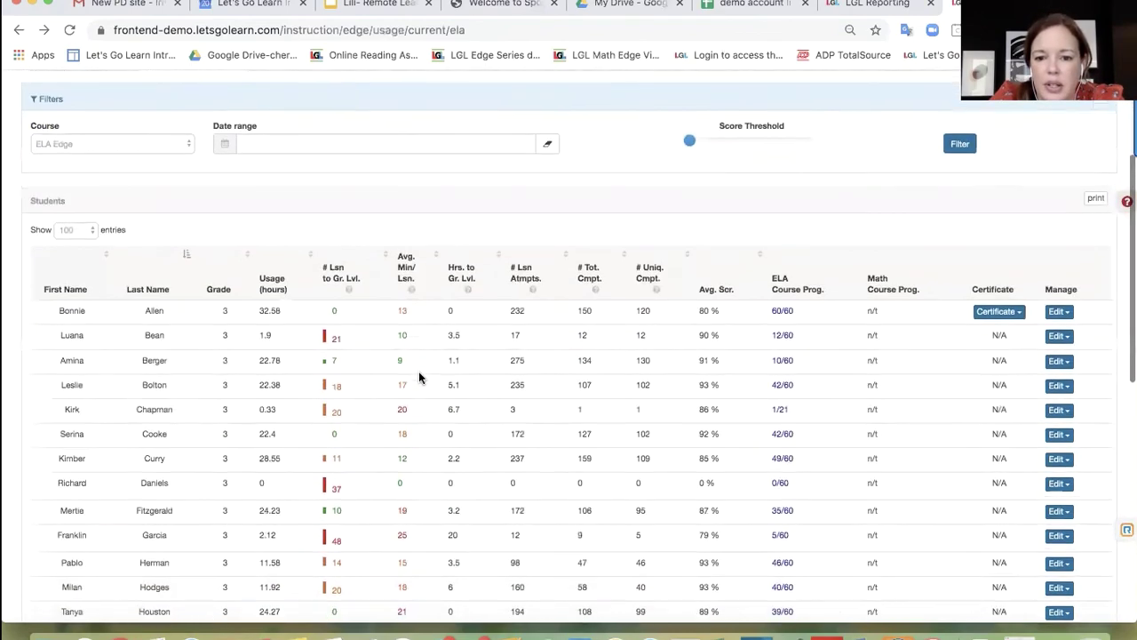
scroll(631, 377, "up", 3)
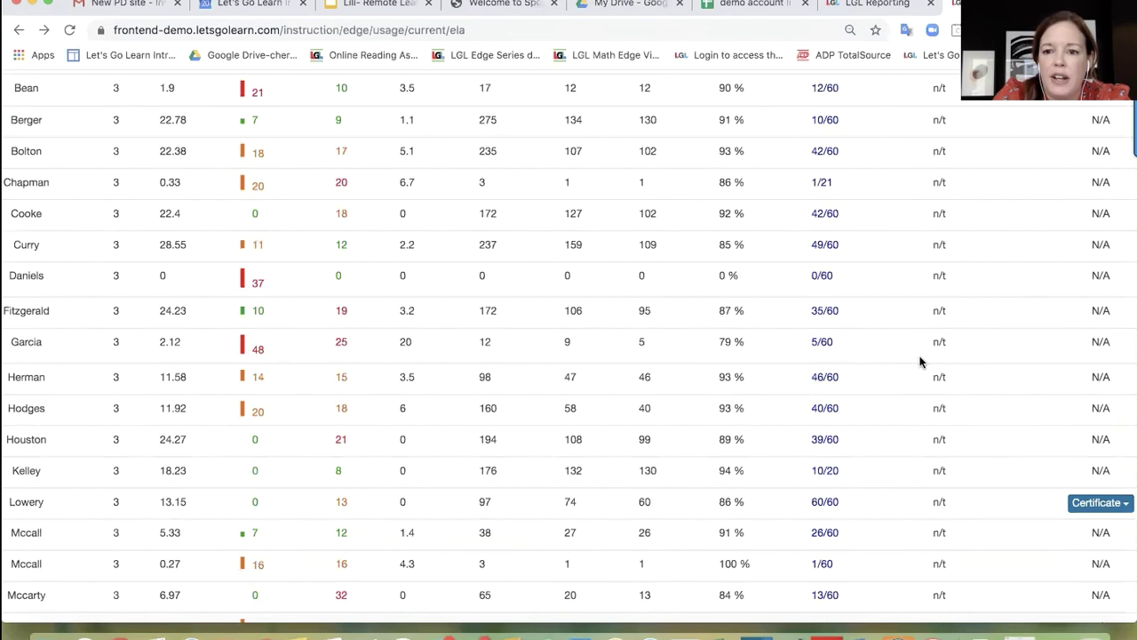
scroll(920, 362, "right", 3)
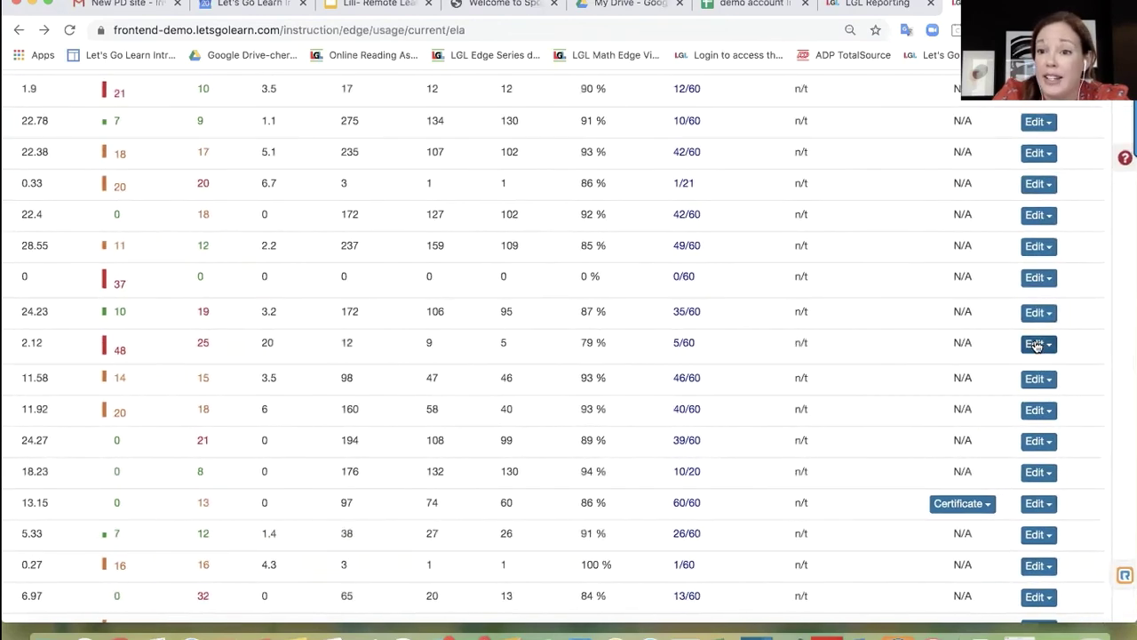
left_click(1036, 345)
- Bring up the student's ELA assignment list from the Edit menu
left_click(1028, 370)
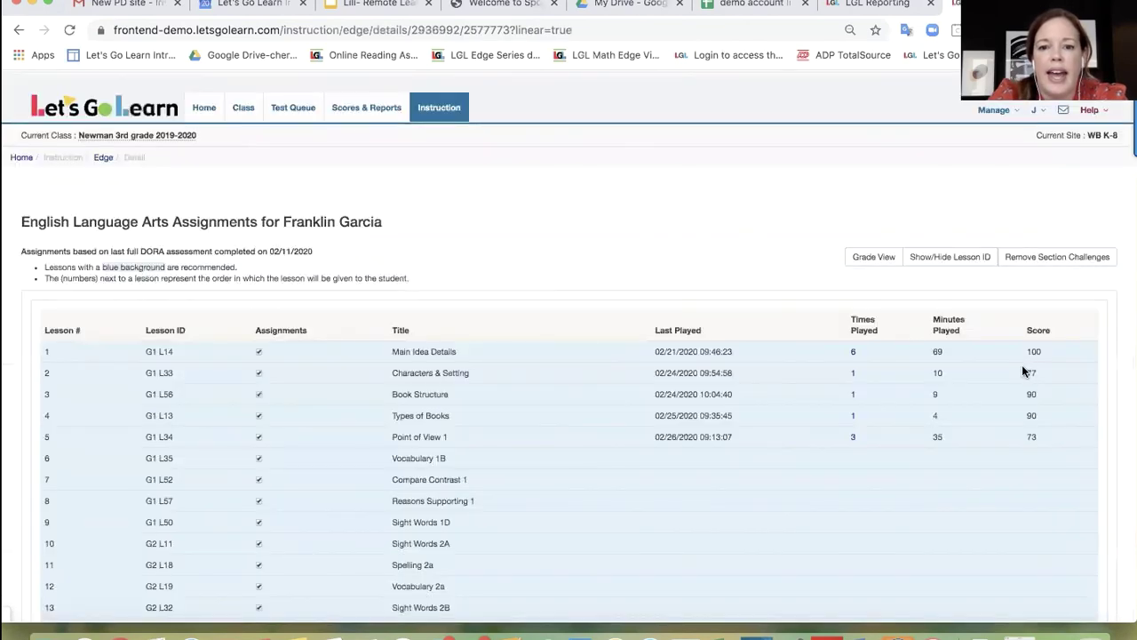
scroll(673, 508, "up", 5)
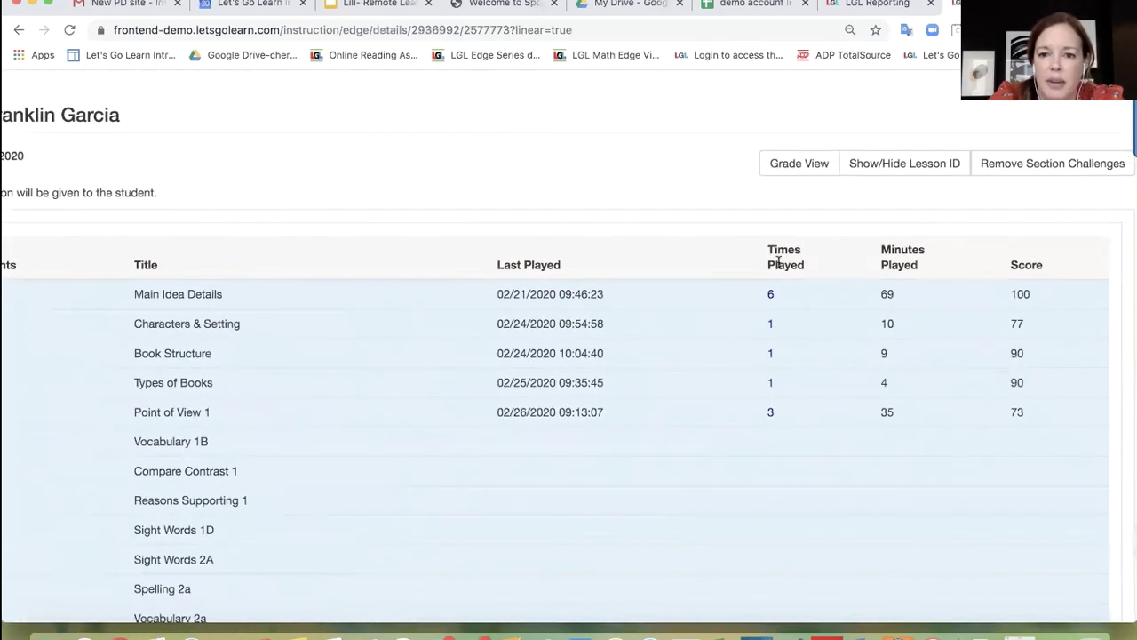
scroll(651, 449, "left", 3)
scroll(652, 448, "right", 2)
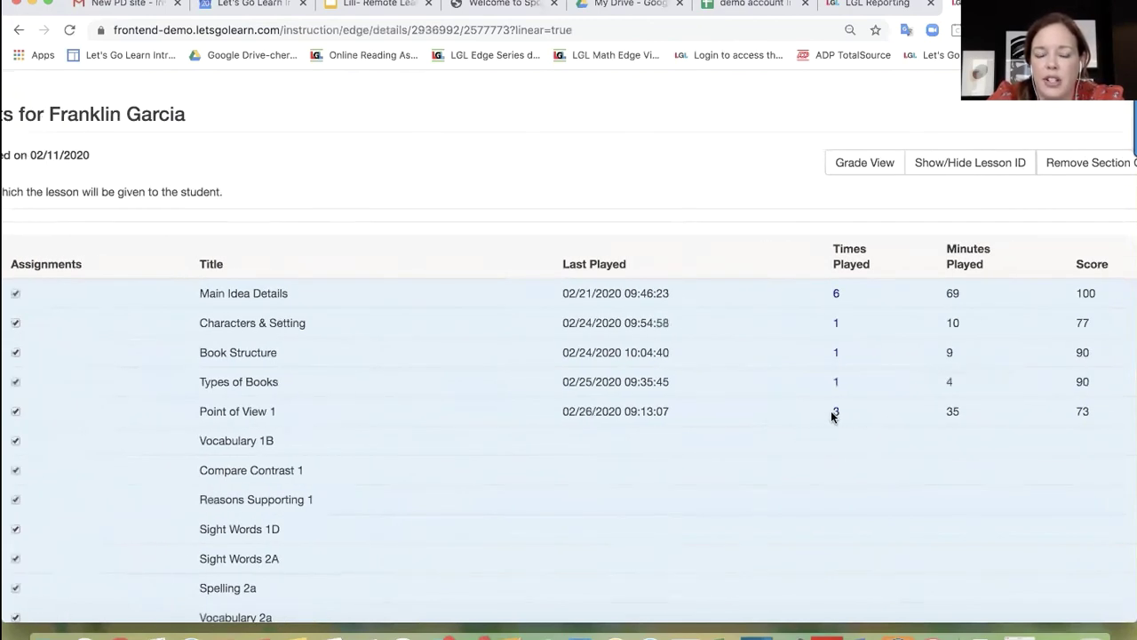
scroll(838, 415, "left", 4)
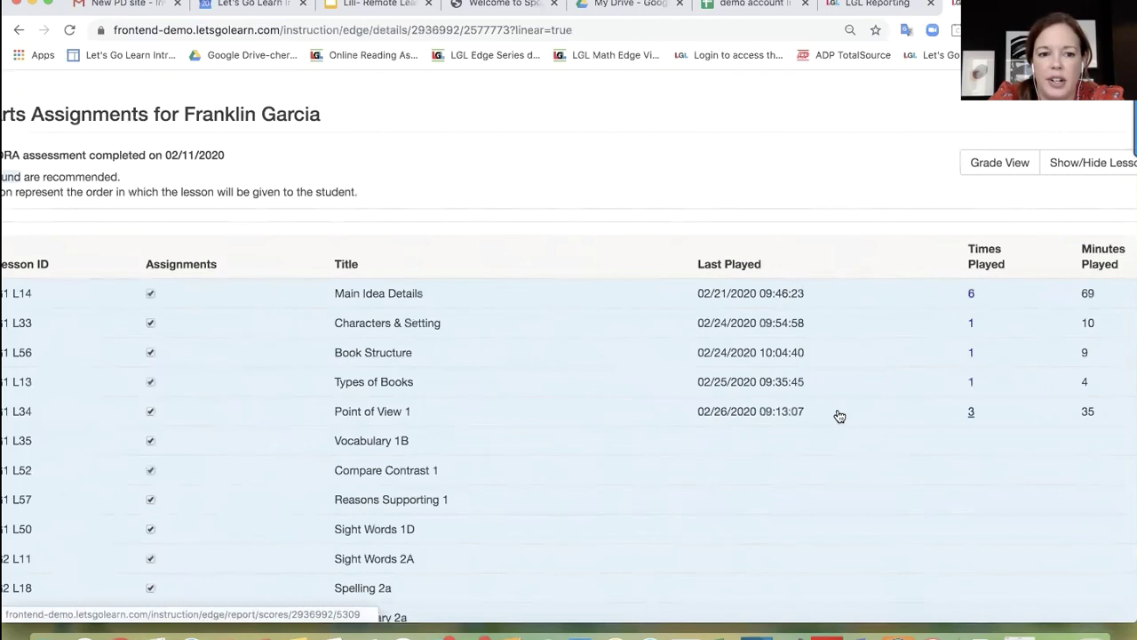
scroll(838, 415, "left", 1)
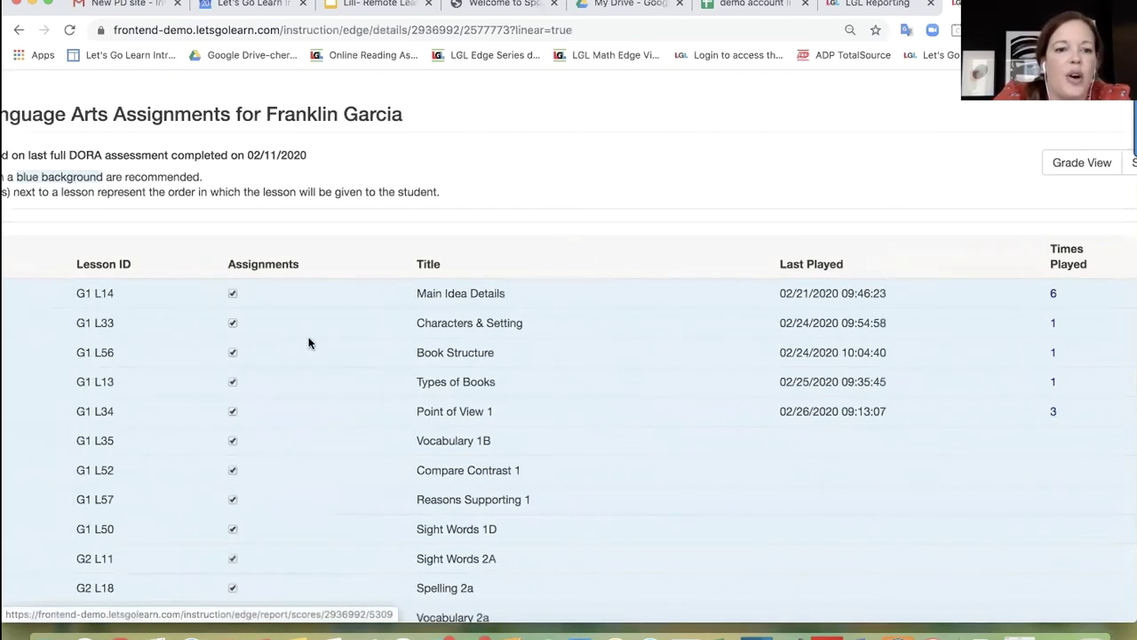
- Uncheck Point of View 1 (G1 L34), leaving the other lessons assigned
left_click(233, 412)
scroll(318, 464, "down", 10)
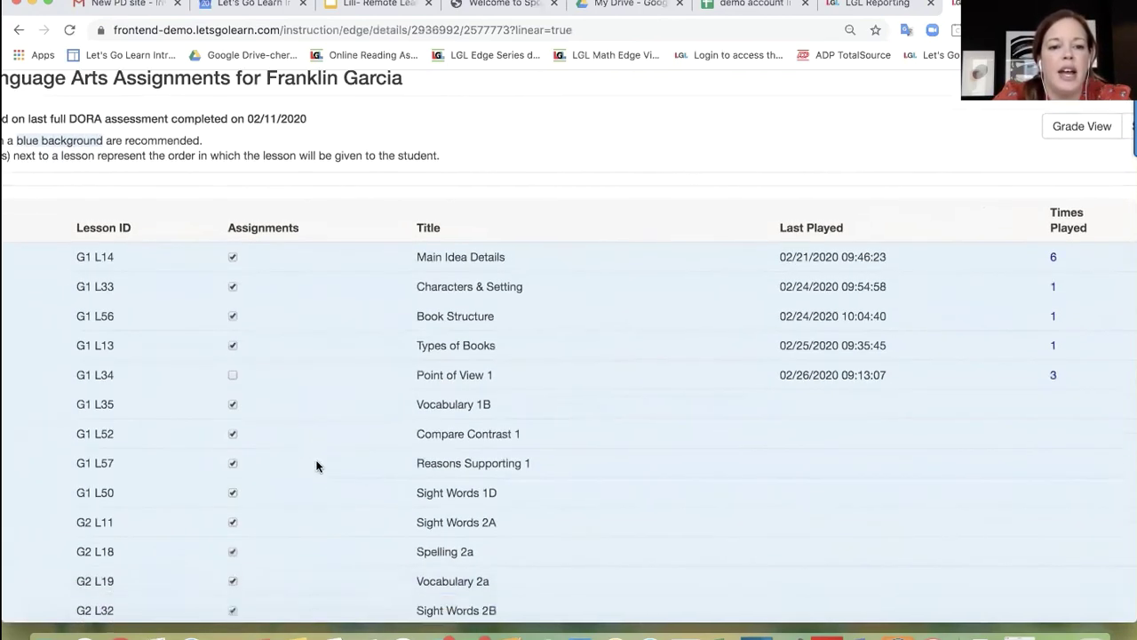
scroll(317, 464, "down", 15)
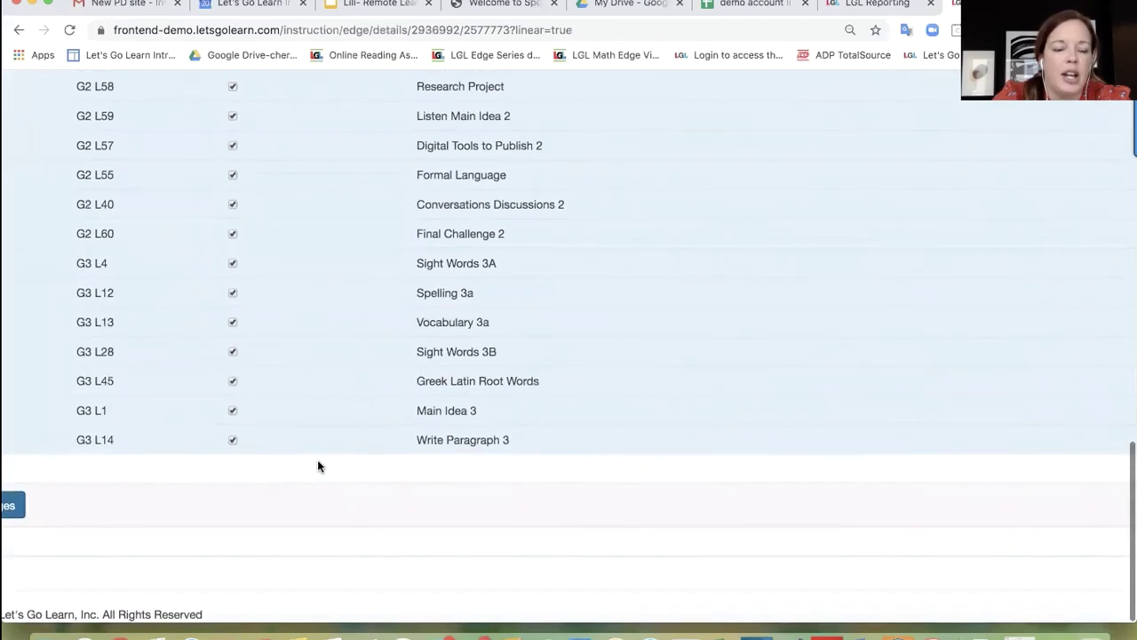
scroll(251, 464, "left", 3)
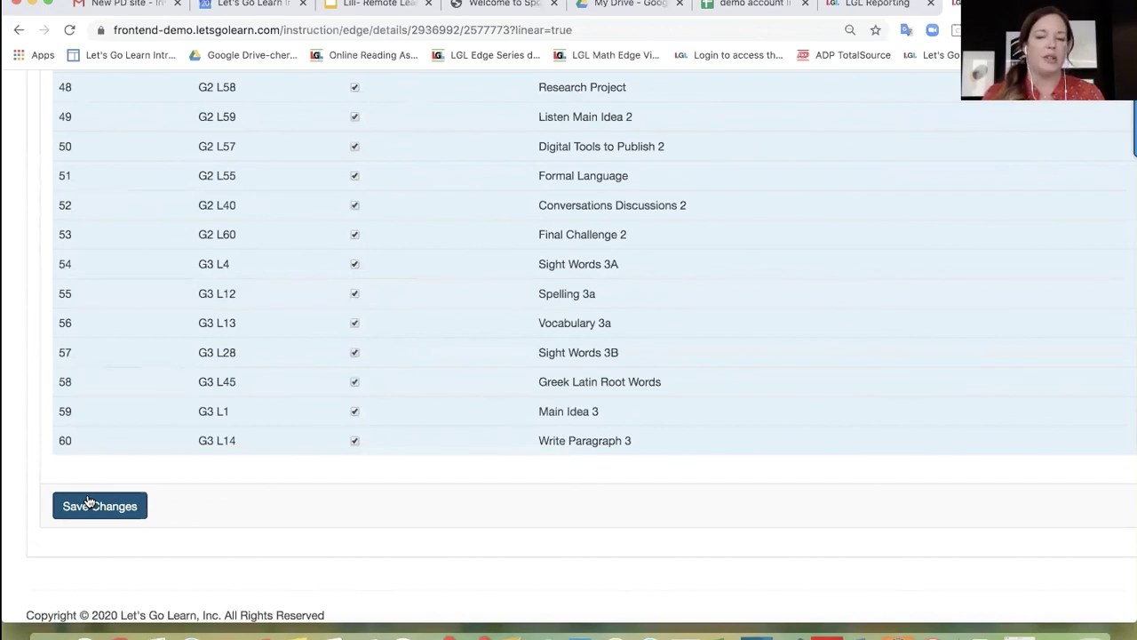
scroll(90, 502, "up", 5)
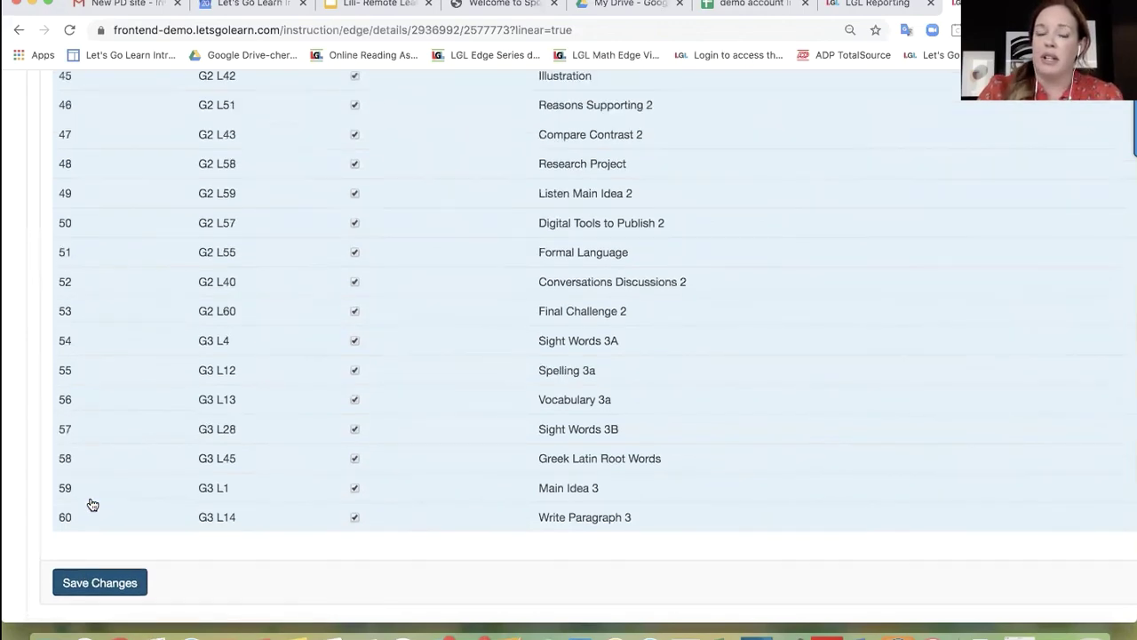
scroll(90, 503, "up", 9)
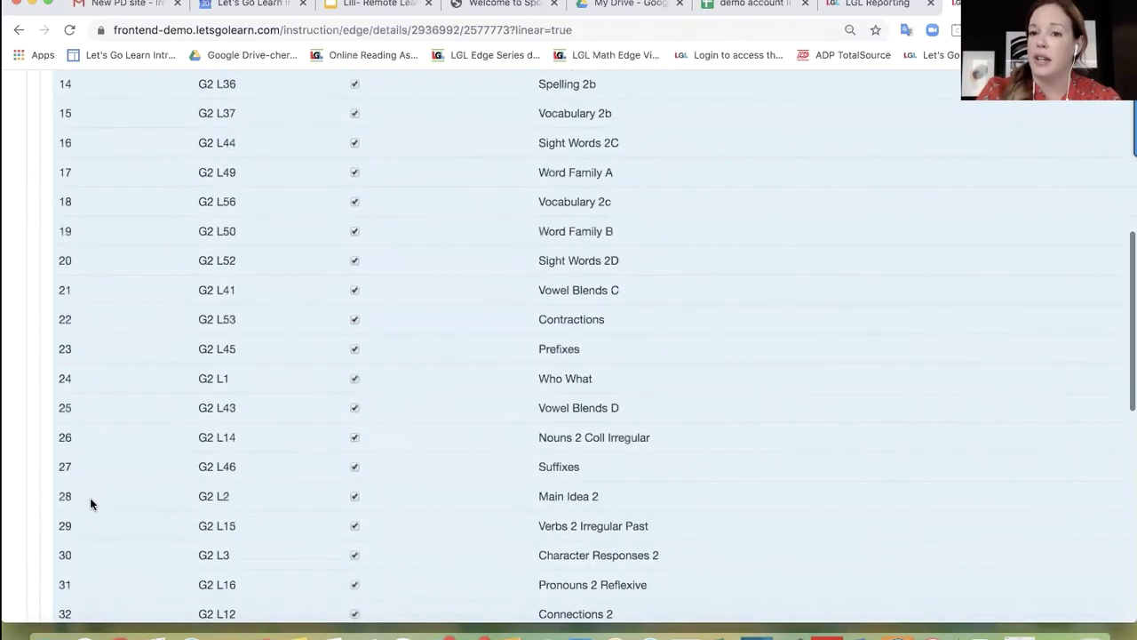
key("super+minus")
key("super+minus")
key("super+minus")
scroll(90, 503, "up", 5)
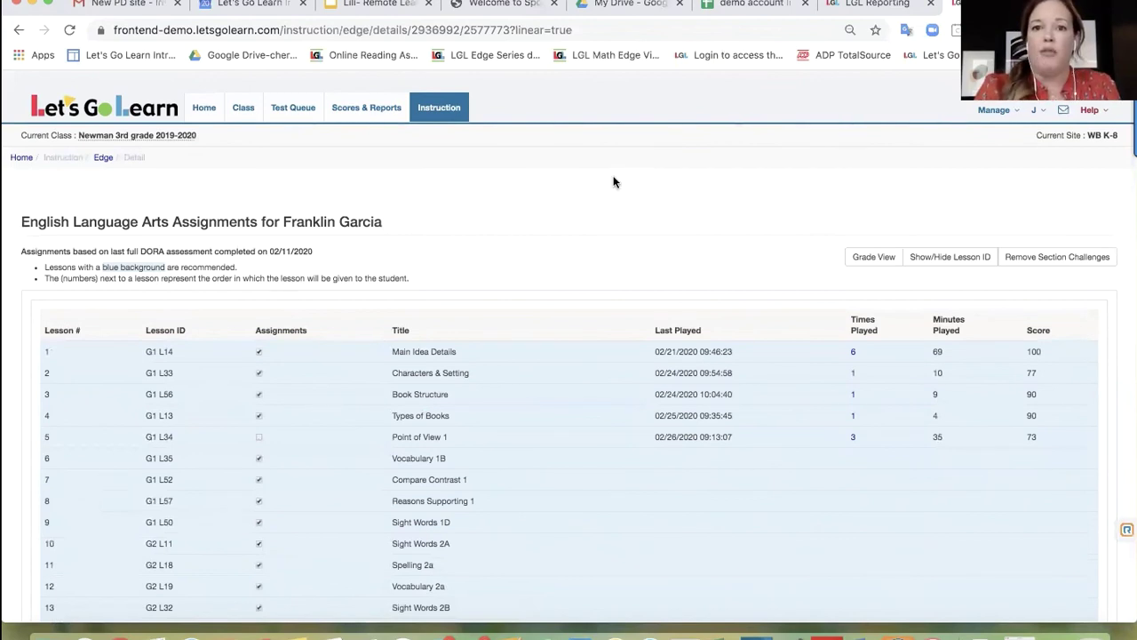
- Present the Remote Learning presentation full screen from the Questions? slide
left_click(380, 7)
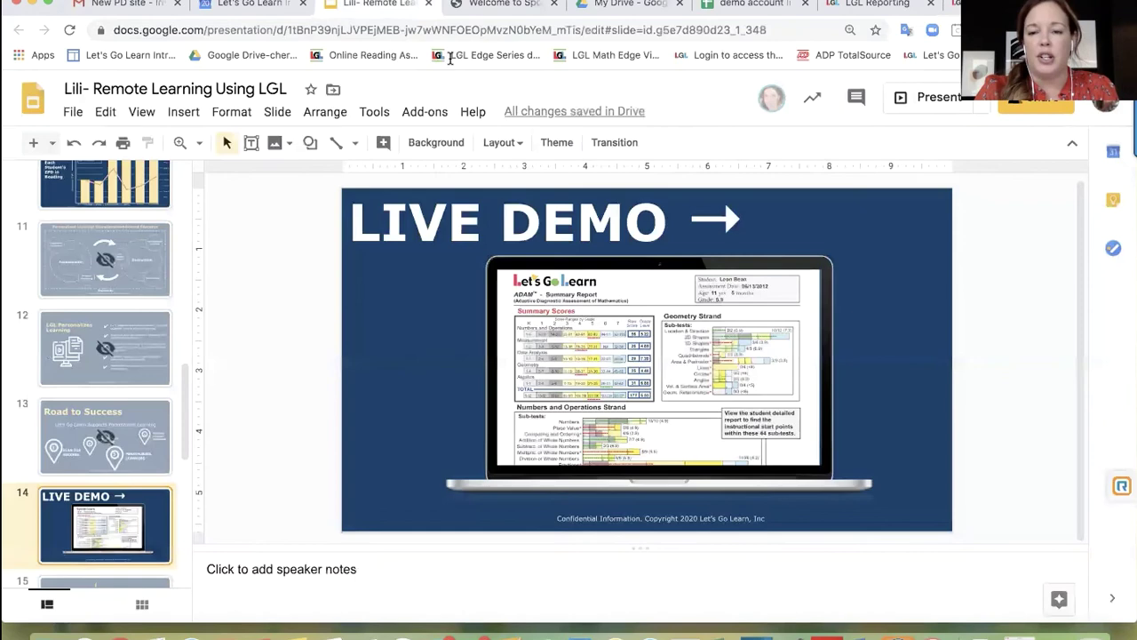
scroll(113, 396, "down", 5)
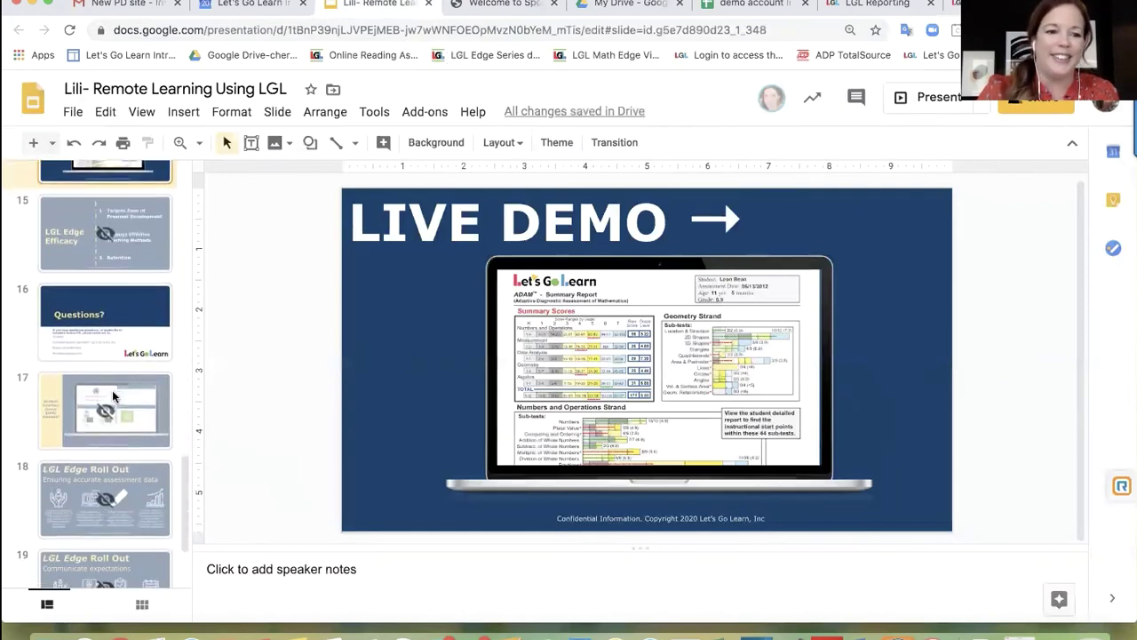
left_click(105, 321)
key("ctrl+Return")
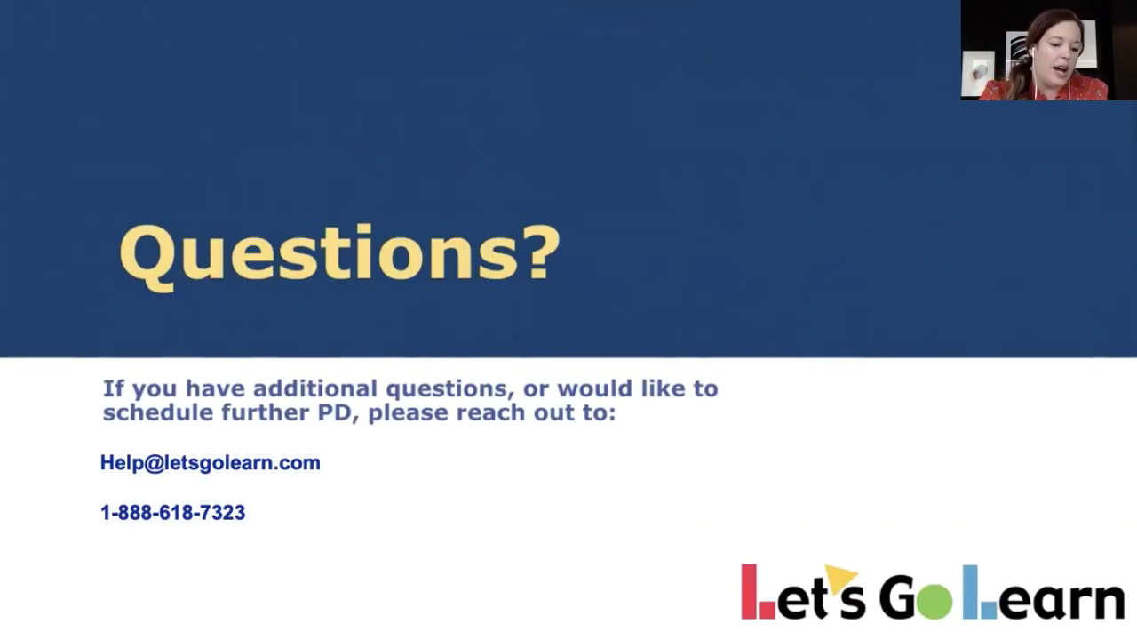